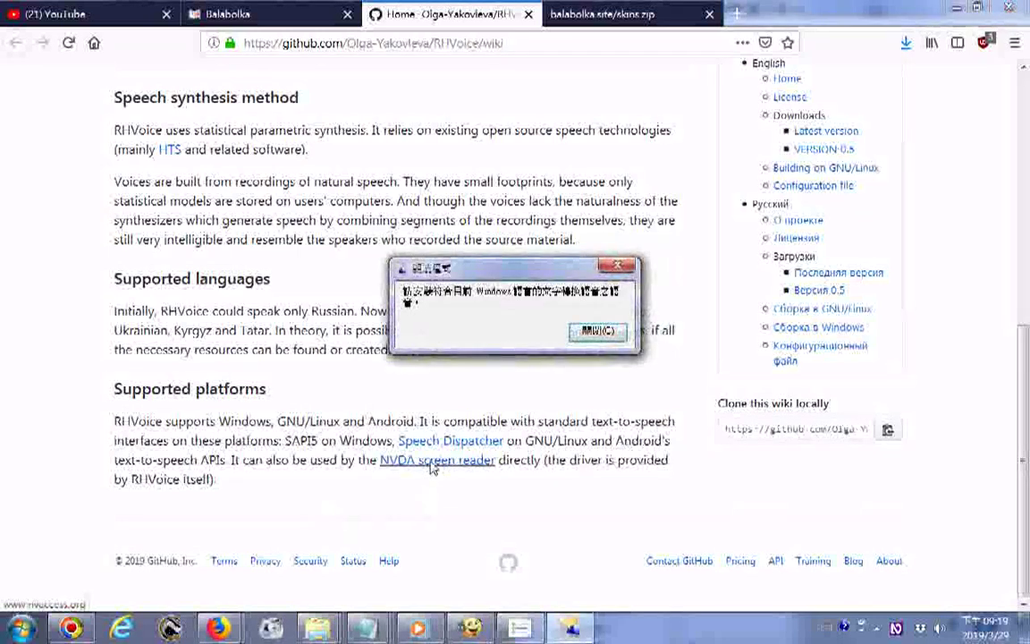
Step: Dismiss the speech message, open the NVDA screen reader link in a new tab and close the RHVoice wiki tab
{"action": "key", "text": "Return"}
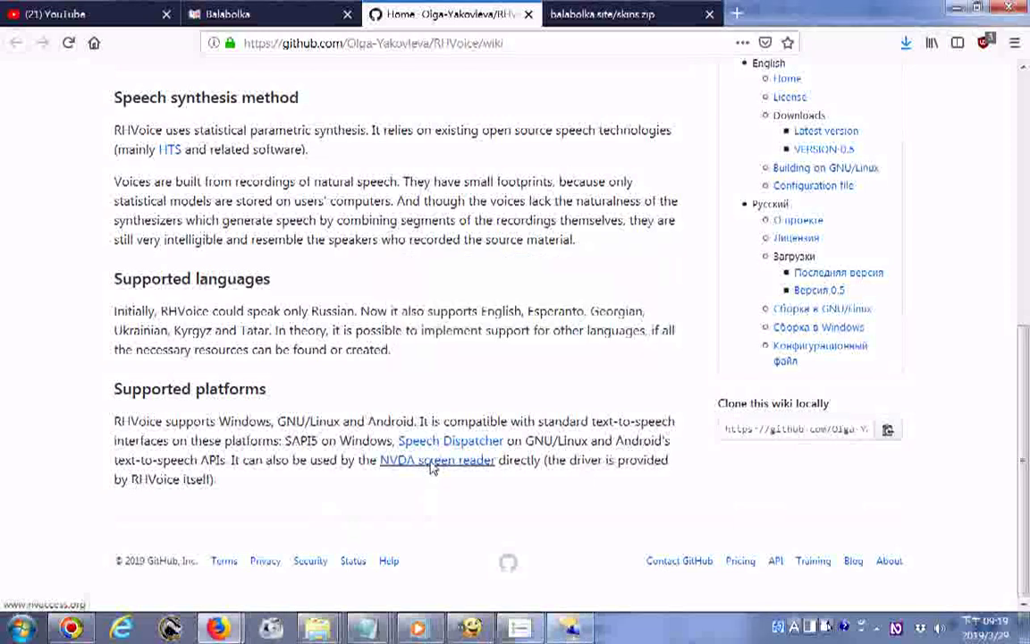
{"action": "right_click", "coordinate": [431, 468]}
{"action": "left_click", "coordinate": [554, 323]}
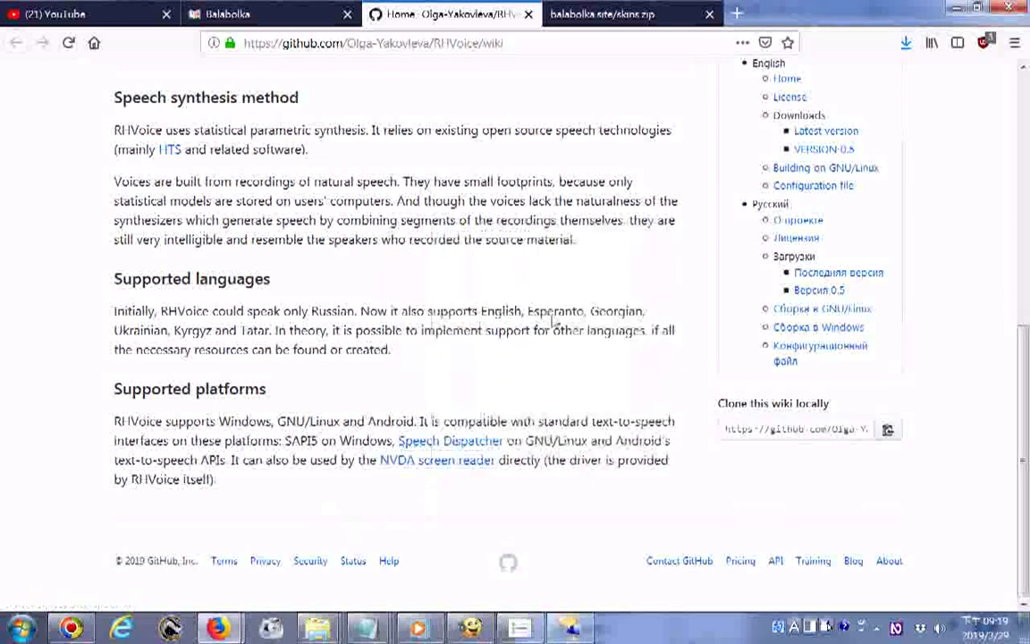
{"action": "scroll", "coordinate": [537, 349], "scroll_direction": "up", "scroll_amount": 6}
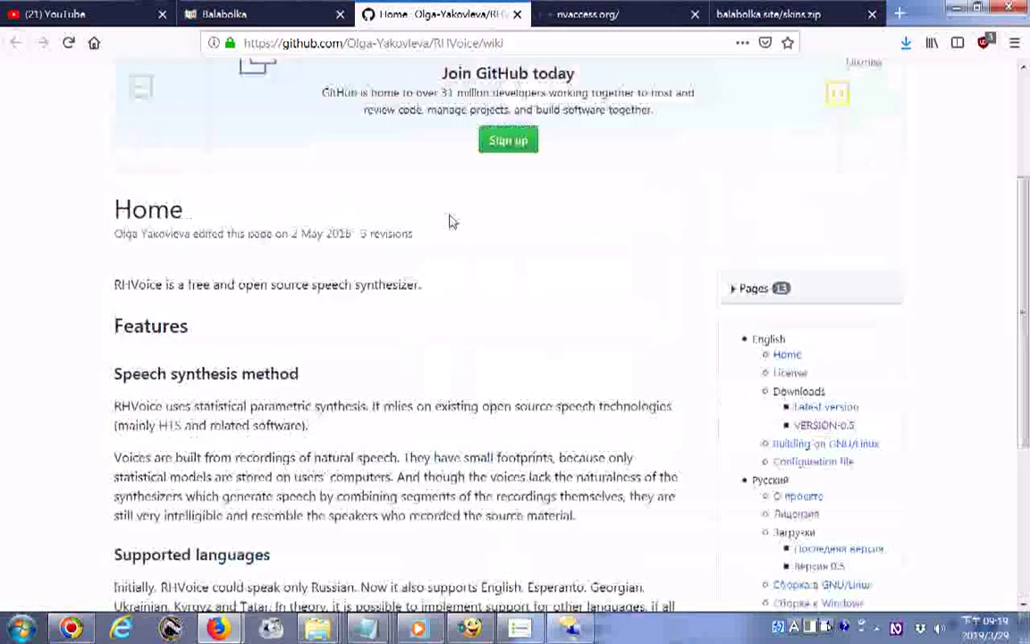
{"action": "left_click", "coordinate": [516, 14]}
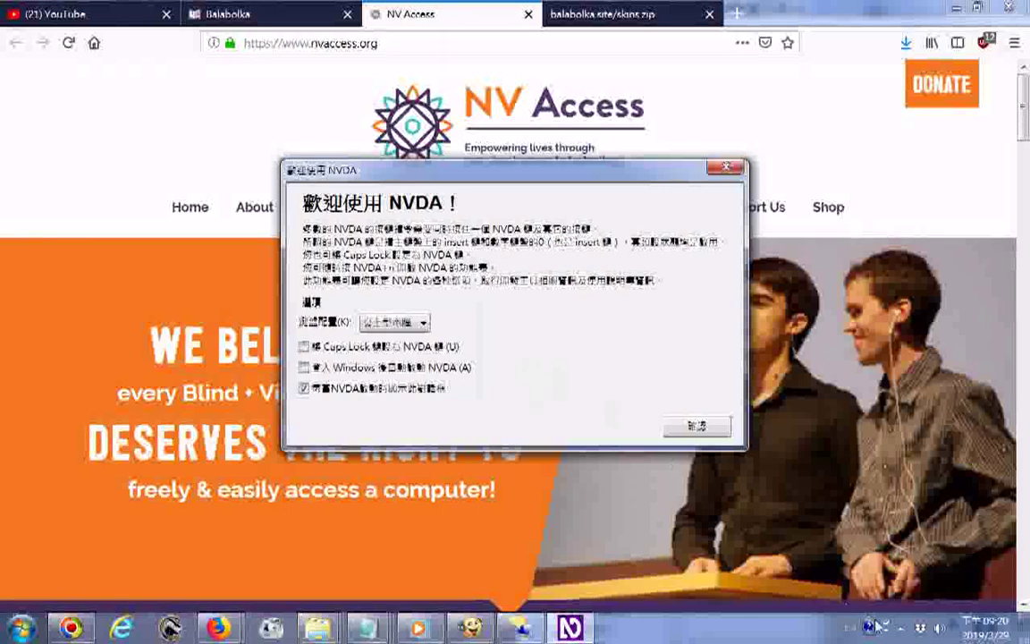
Step: Open the settings dialog of the running NVDA screen reader
{"action": "left_click", "coordinate": [920, 630]}
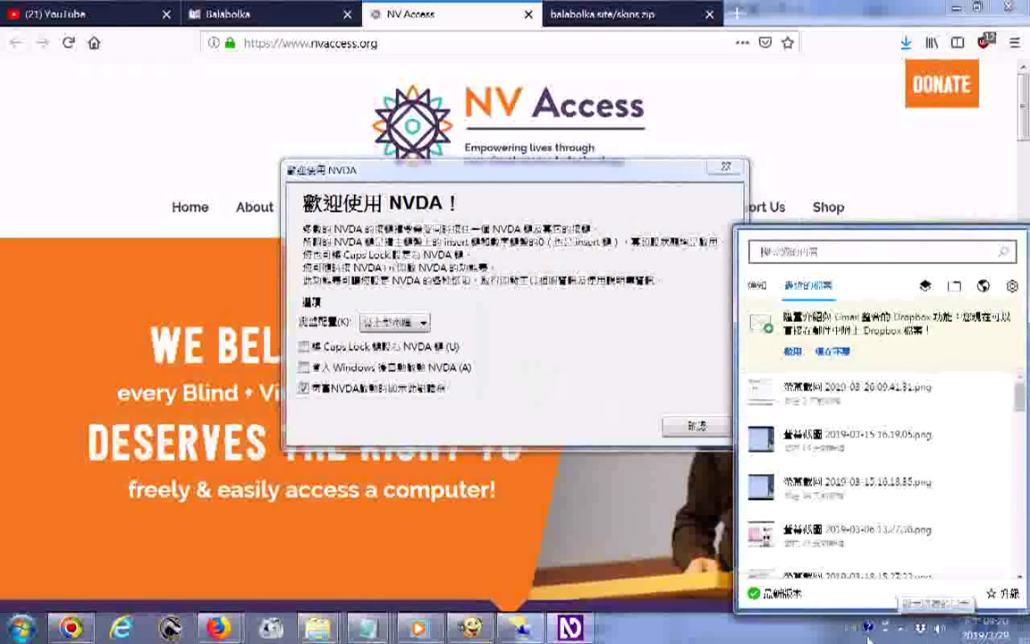
{"action": "left_click", "coordinate": [921, 630]}
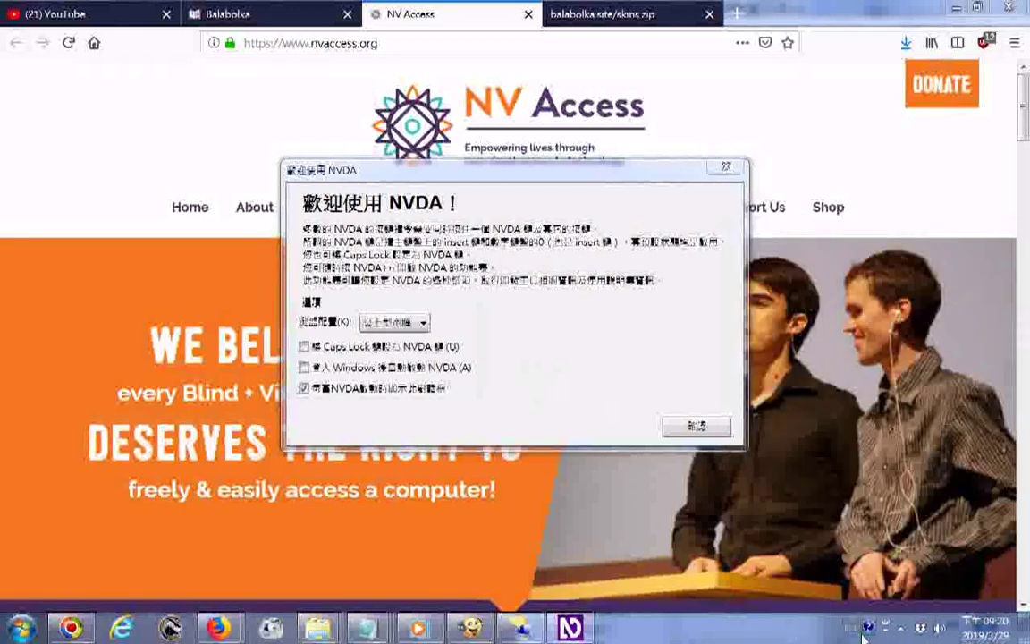
{"action": "left_click", "coordinate": [901, 629]}
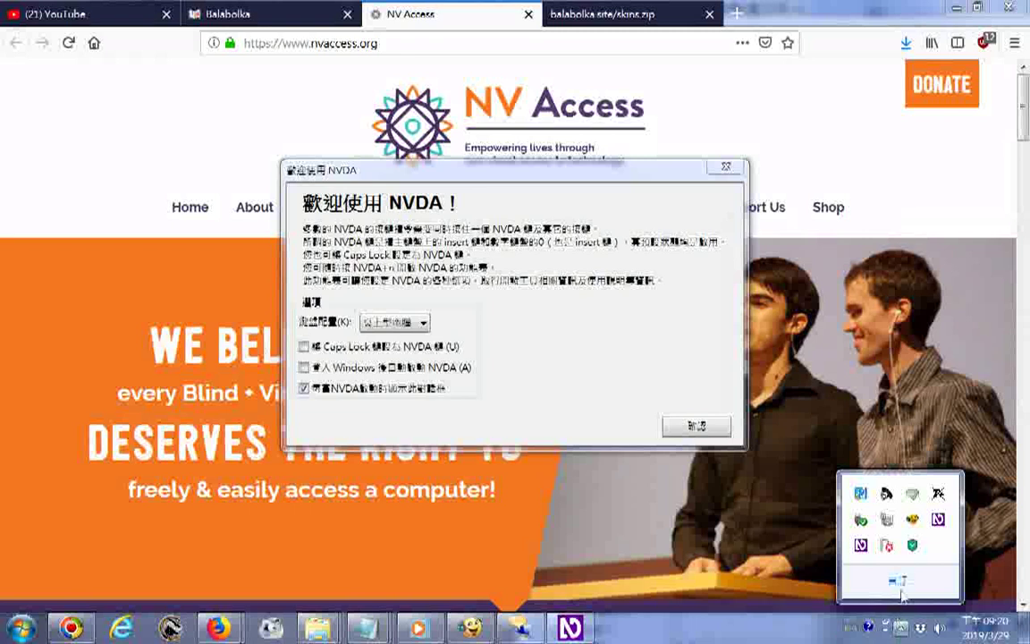
{"action": "right_click", "coordinate": [860, 545]}
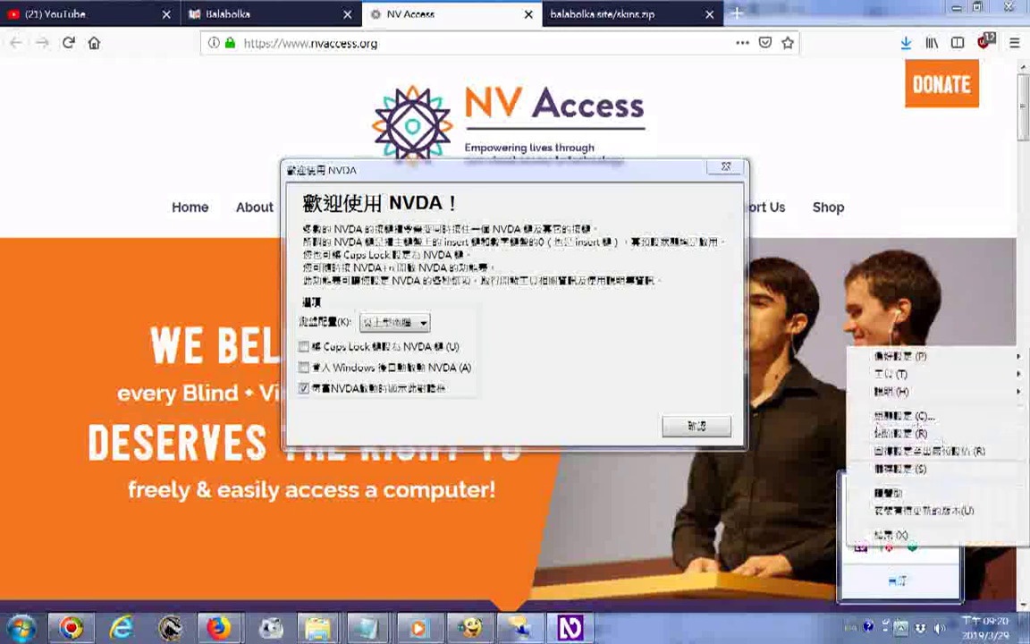
{"action": "mouse_move", "coordinate": [894, 356]}
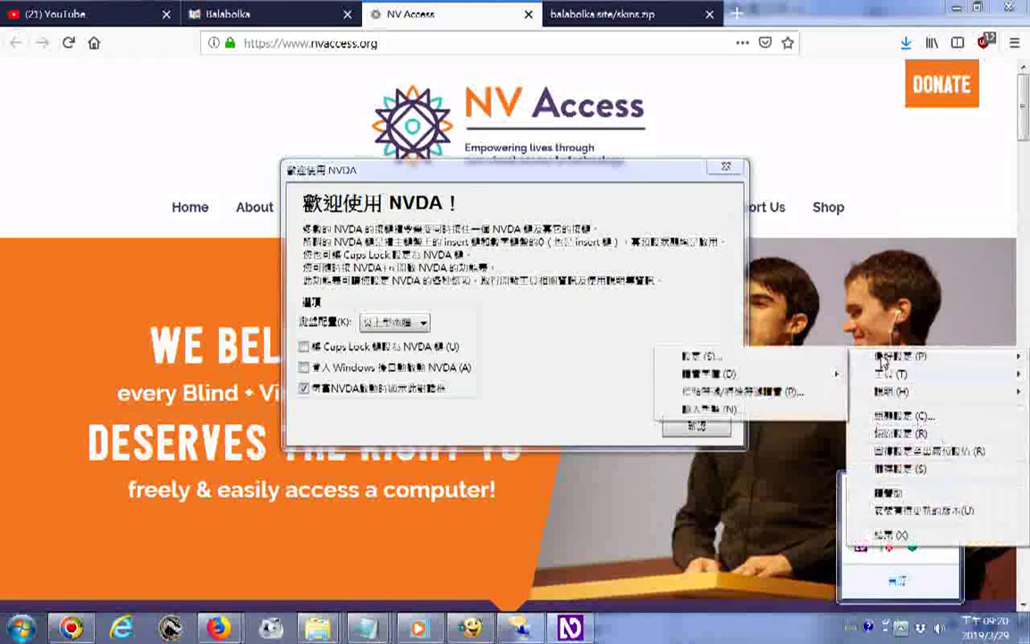
{"action": "left_click", "coordinate": [724, 358]}
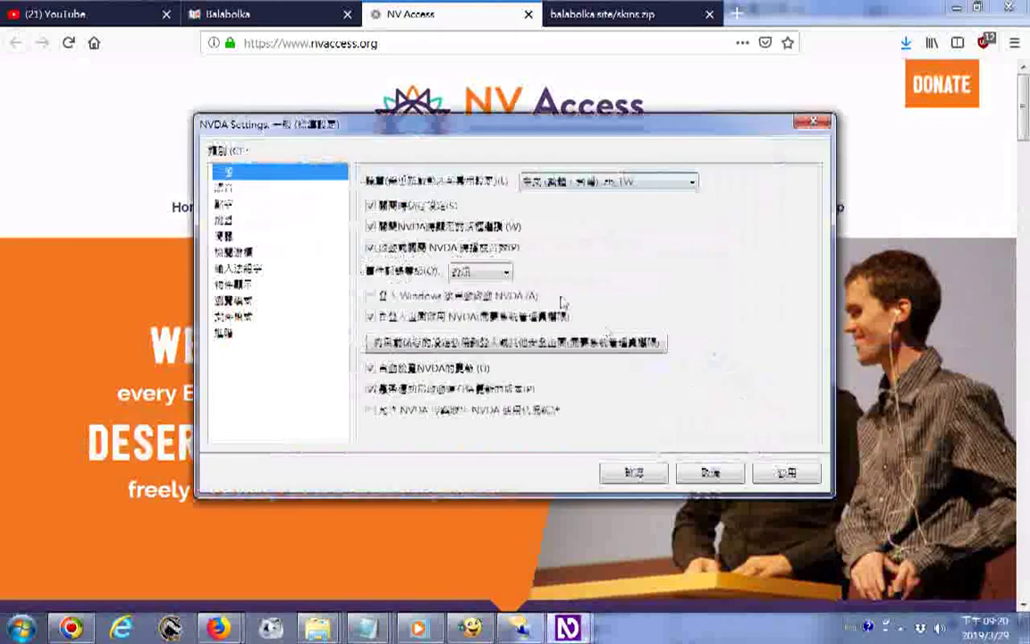
Step: Browse the available interface languages and set NVDA's language to 中文 (繁體，香港特別行政區), zh_HK
{"action": "left_click", "coordinate": [679, 189]}
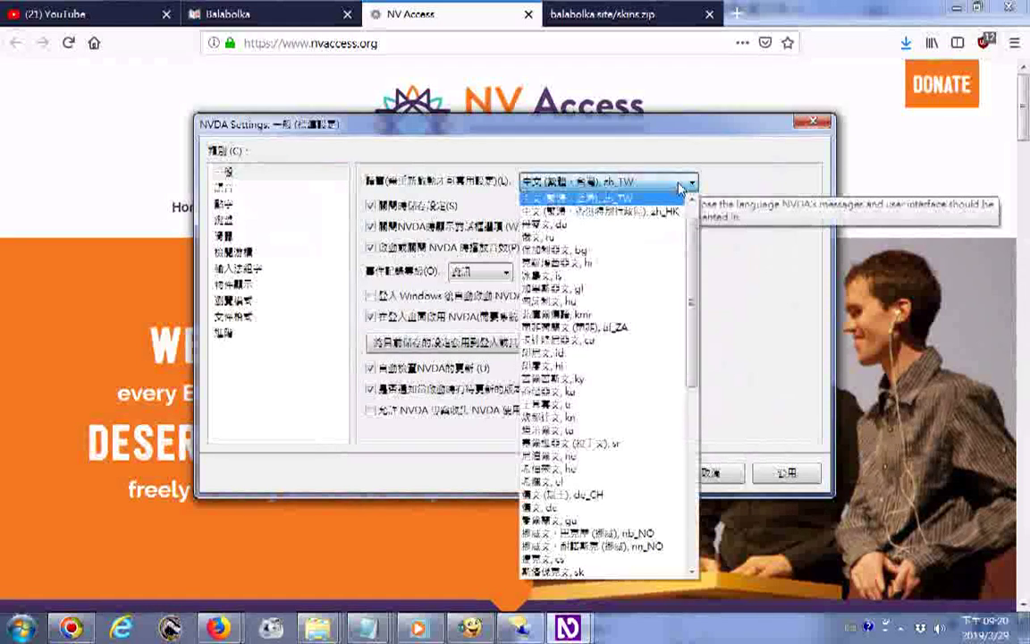
{"action": "scroll", "coordinate": [700, 326], "scroll_direction": "down", "scroll_amount": 1}
{"action": "scroll", "coordinate": [700, 326], "scroll_direction": "down", "scroll_amount": 10}
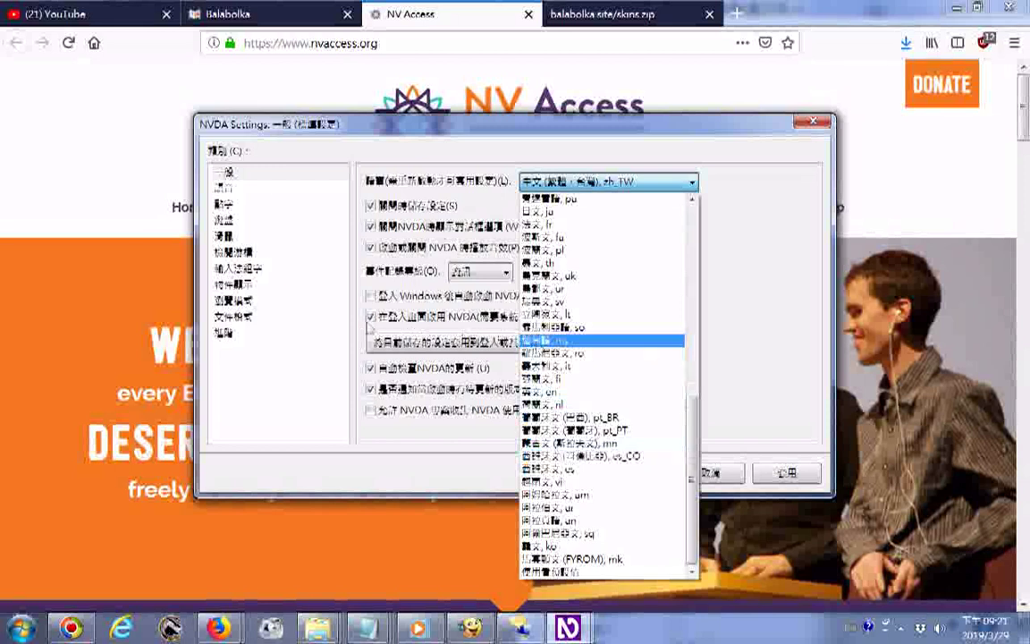
{"action": "scroll", "coordinate": [301, 295], "scroll_direction": "up", "scroll_amount": 4}
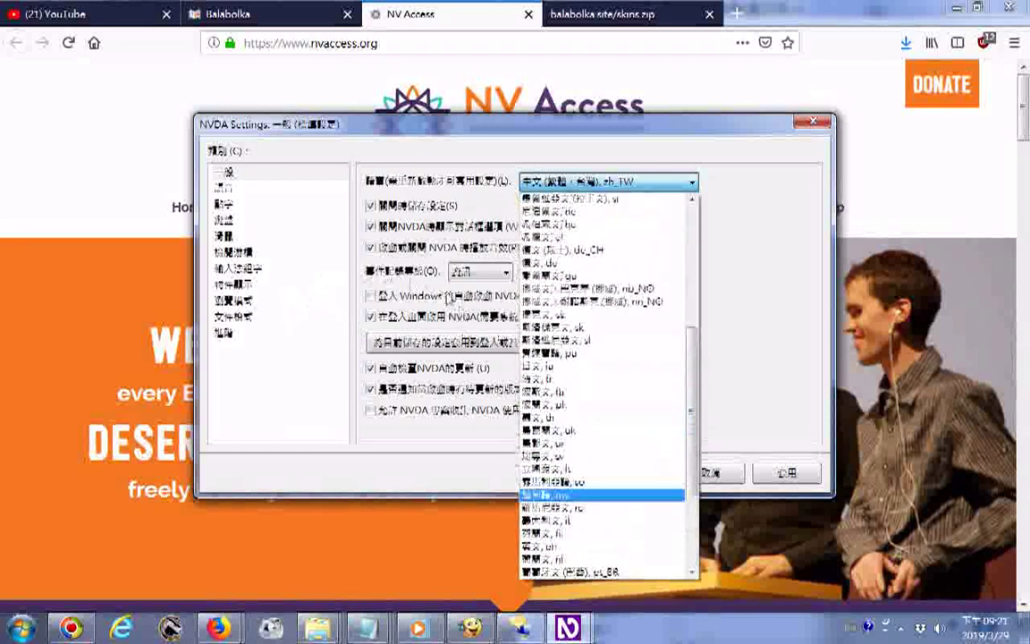
{"action": "scroll", "coordinate": [315, 233], "scroll_direction": "up", "scroll_amount": 3}
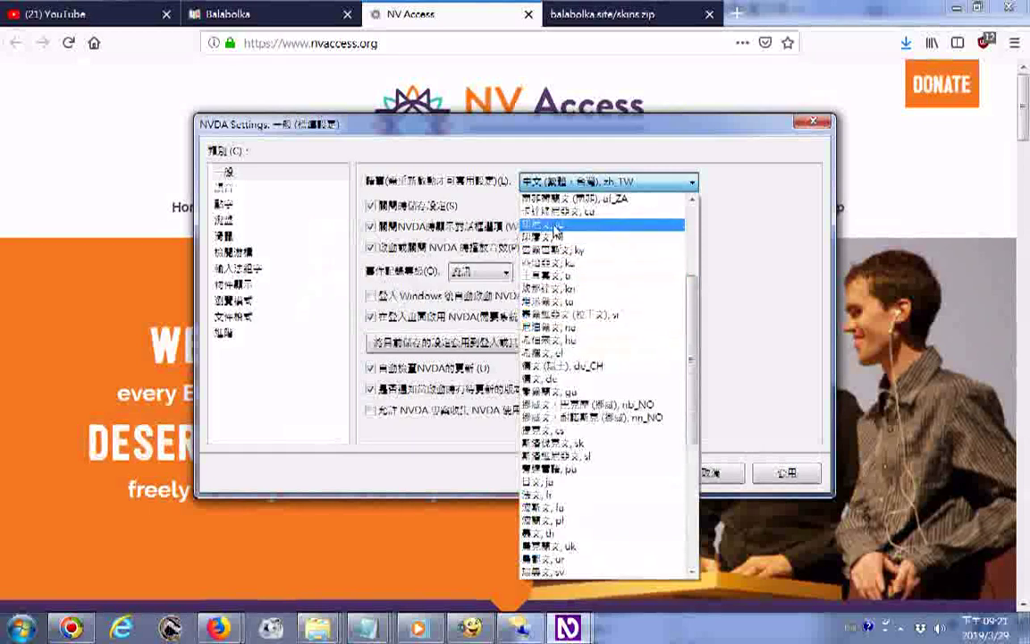
{"action": "scroll", "coordinate": [314, 225], "scroll_direction": "up", "scroll_amount": 2}
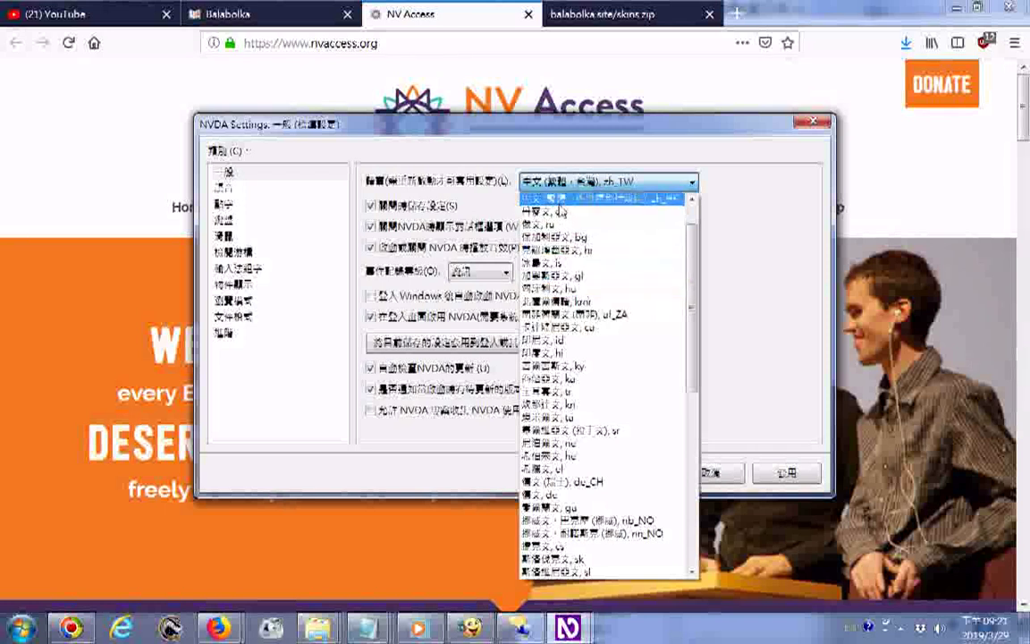
{"action": "scroll", "coordinate": [561, 212], "scroll_direction": "up", "scroll_amount": 1}
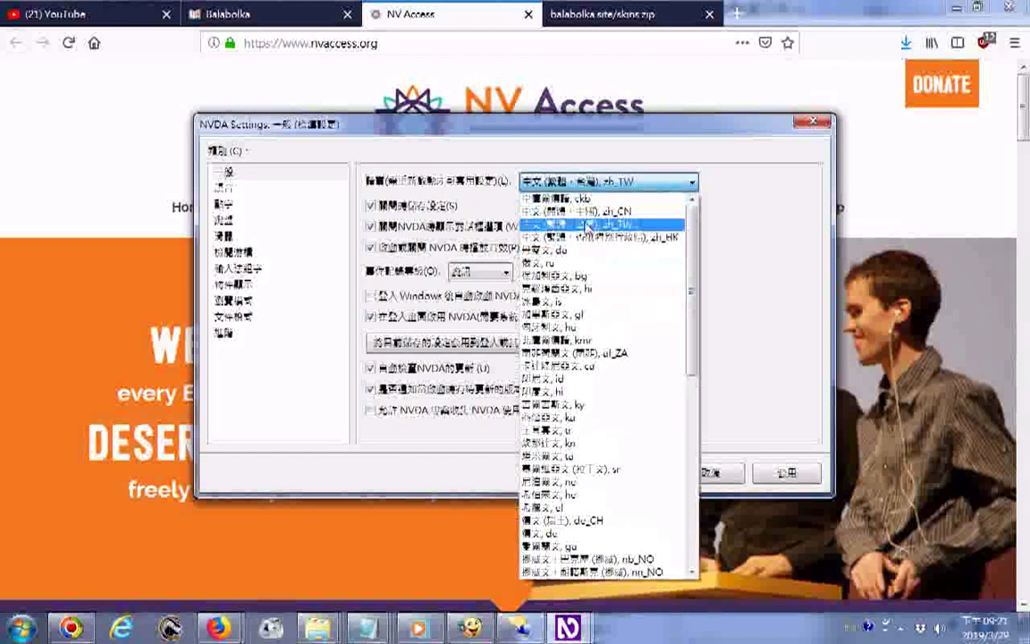
{"action": "key", "text": "Up"}
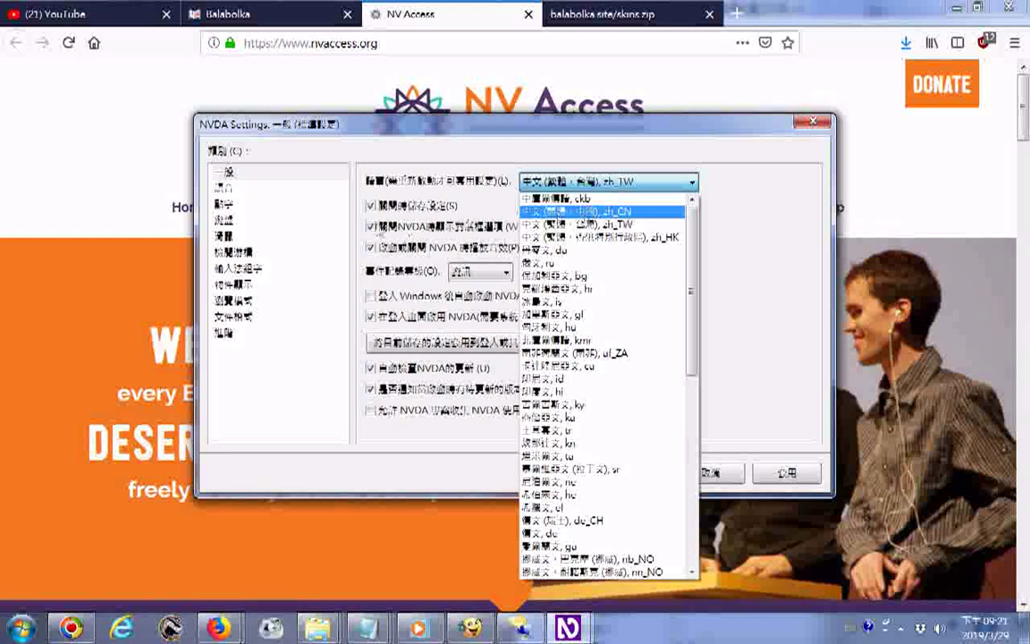
{"action": "left_click", "coordinate": [306, 229]}
{"action": "left_click", "coordinate": [692, 183]}
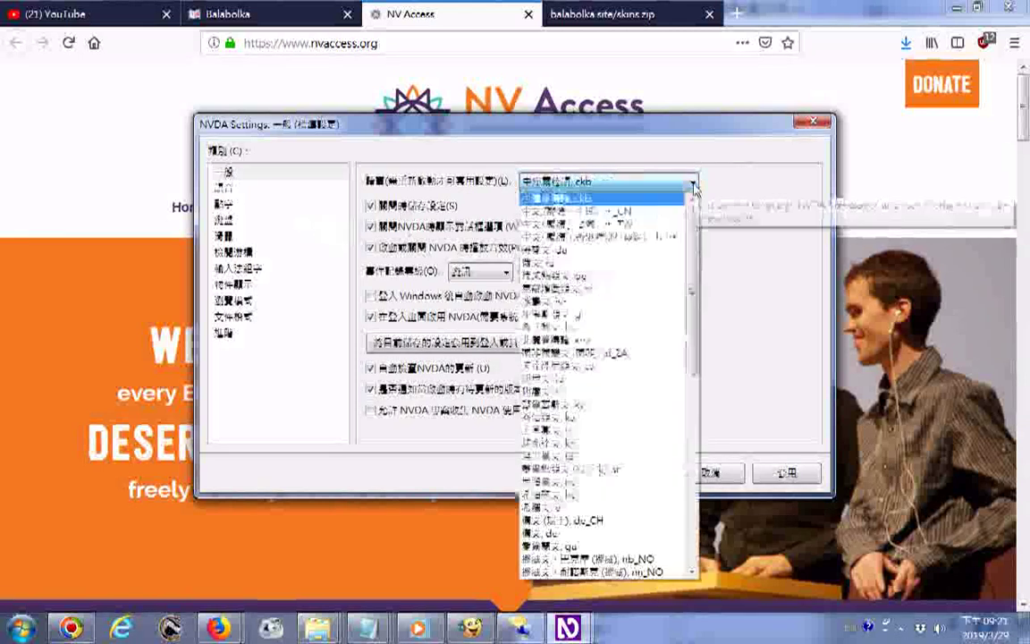
{"action": "left_click", "coordinate": [599, 236]}
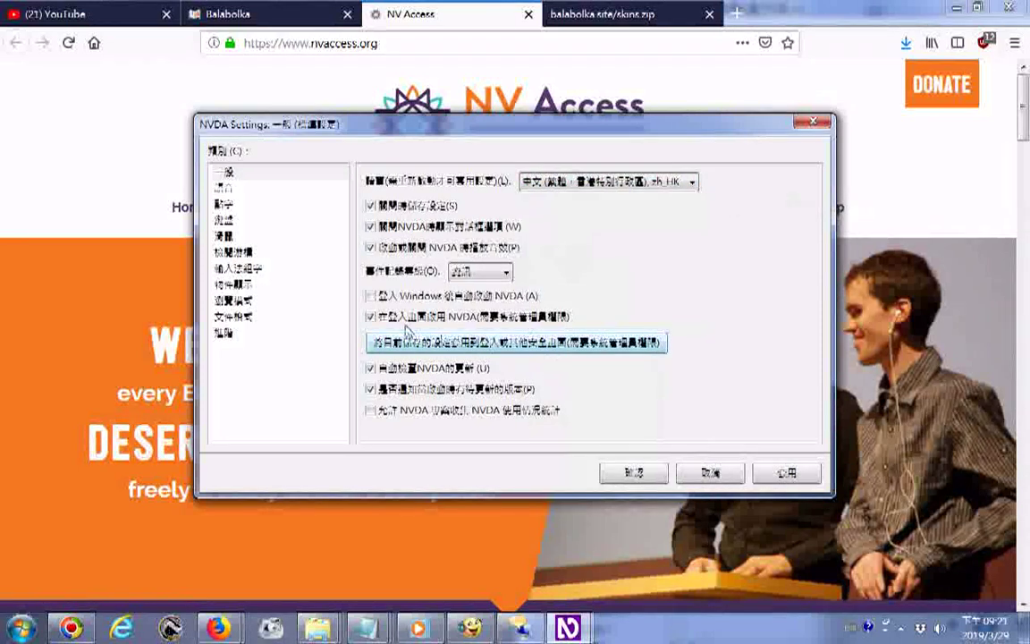
Step: Show the speech settings and look through the voices offered by the Microsoft Speech Platform synthesizer
{"action": "key", "text": "Down"}
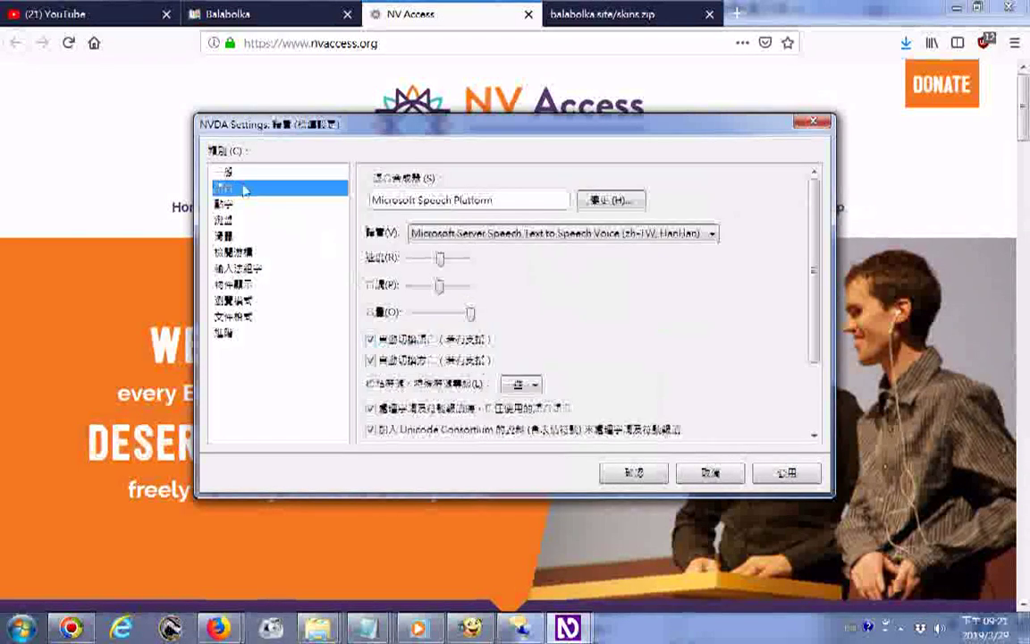
{"action": "left_click", "coordinate": [605, 234]}
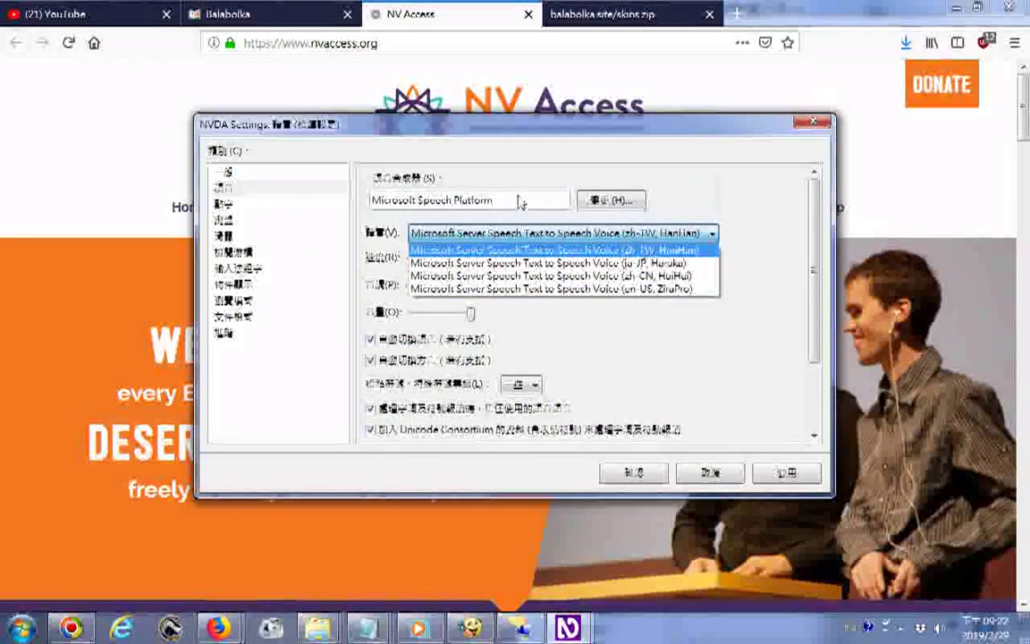
{"action": "left_click", "coordinate": [632, 178]}
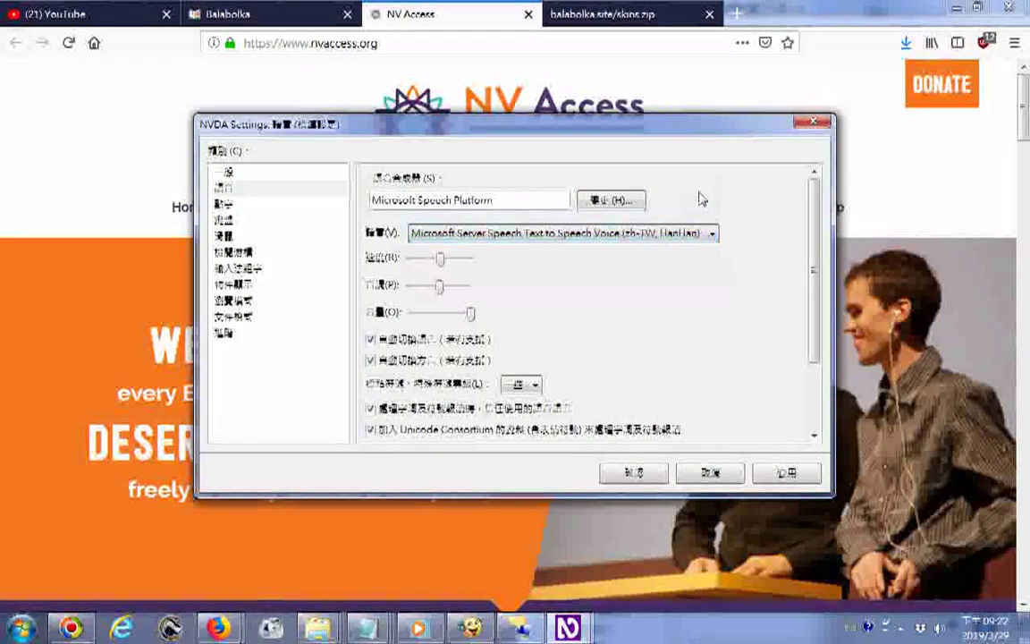
Step: Change the NVDA speech synthesizer to eSpeak NG
{"action": "left_click", "coordinate": [617, 201]}
{"action": "left_click", "coordinate": [587, 267]}
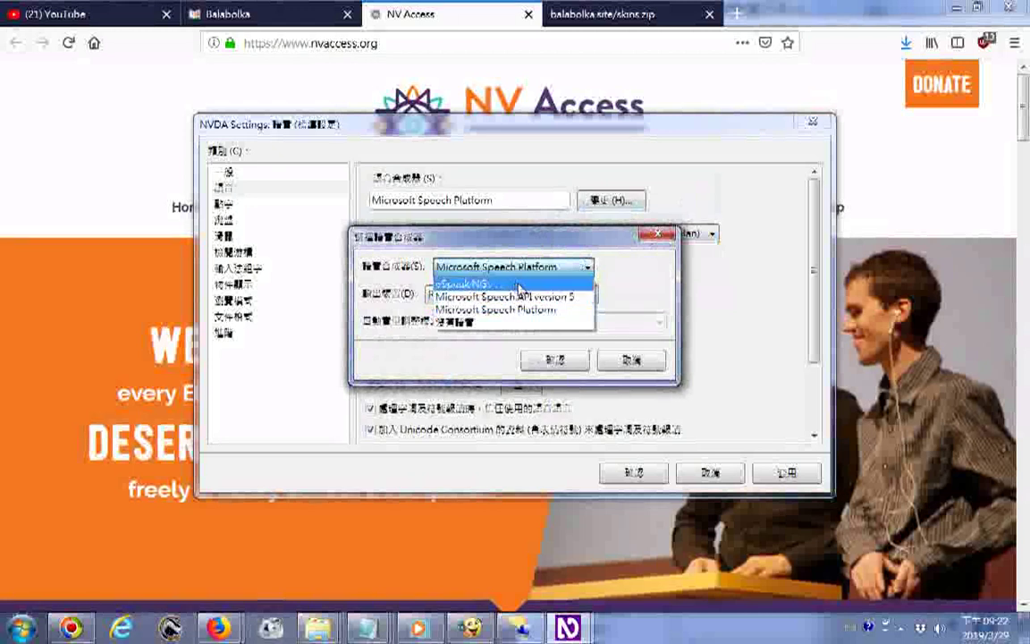
{"action": "left_click", "coordinate": [519, 284]}
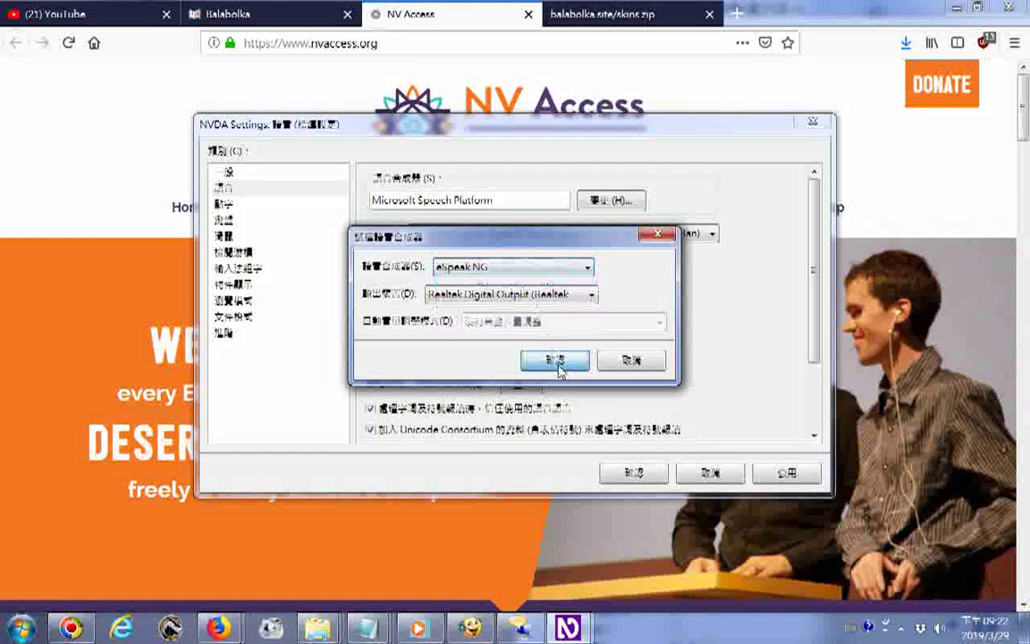
{"action": "left_click", "coordinate": [588, 267]}
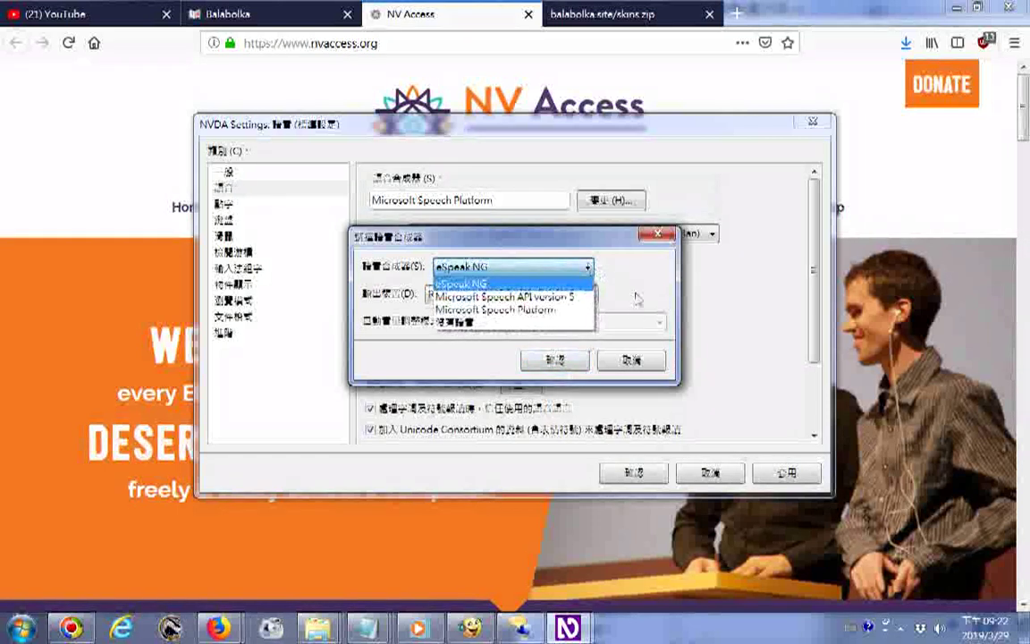
{"action": "left_click", "coordinate": [563, 284]}
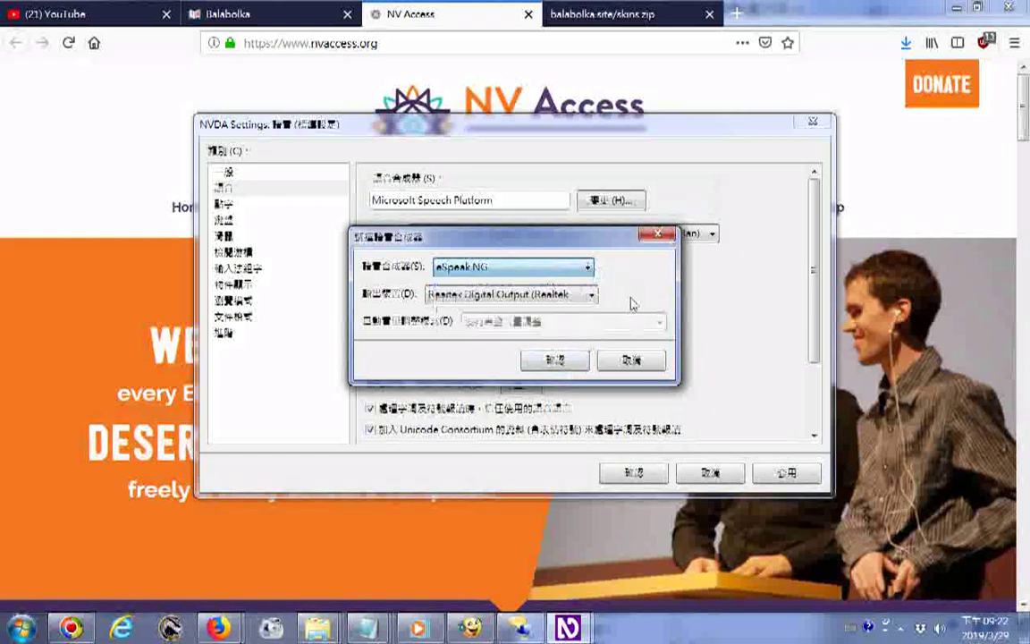
{"action": "left_click", "coordinate": [569, 369]}
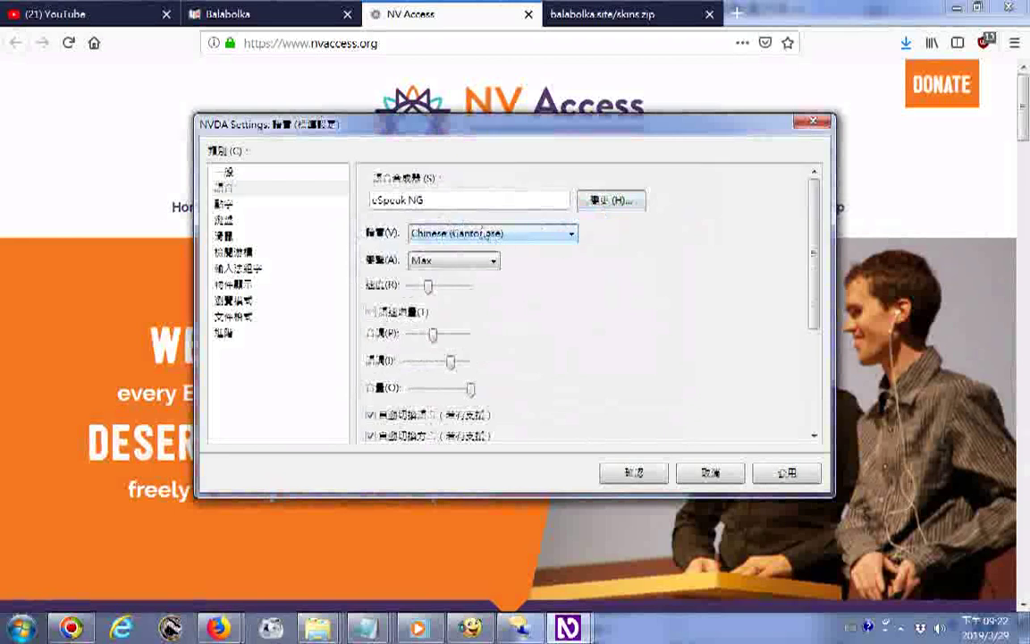
Step: Look through the voices of the eSpeak NG synthesizer and apply Chinese (Mandarin) as the voice
{"action": "left_click", "coordinate": [572, 237]}
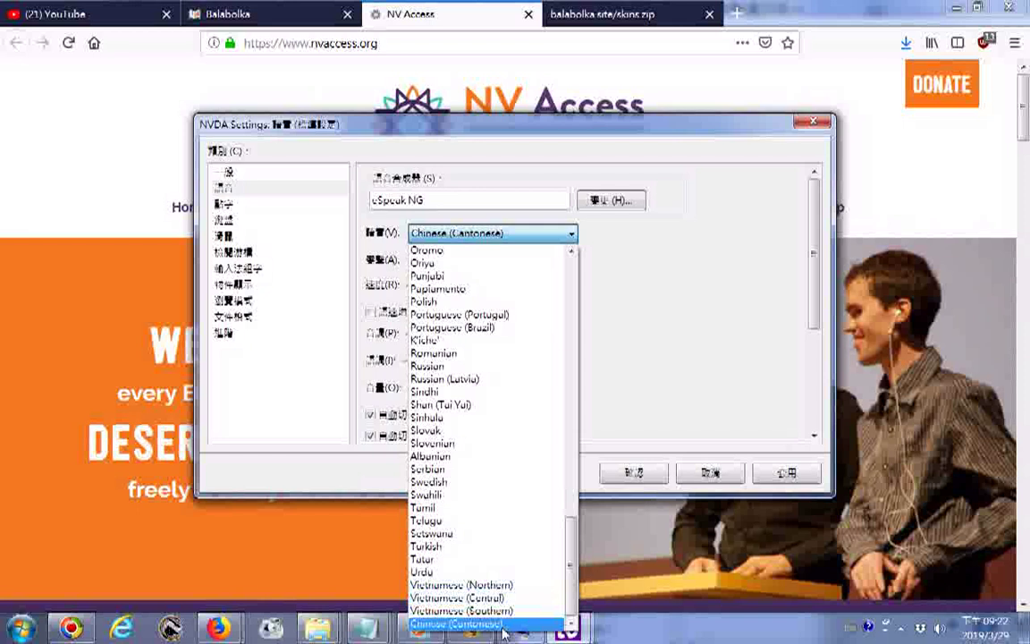
{"action": "scroll", "coordinate": [533, 304], "scroll_direction": "up", "scroll_amount": 3}
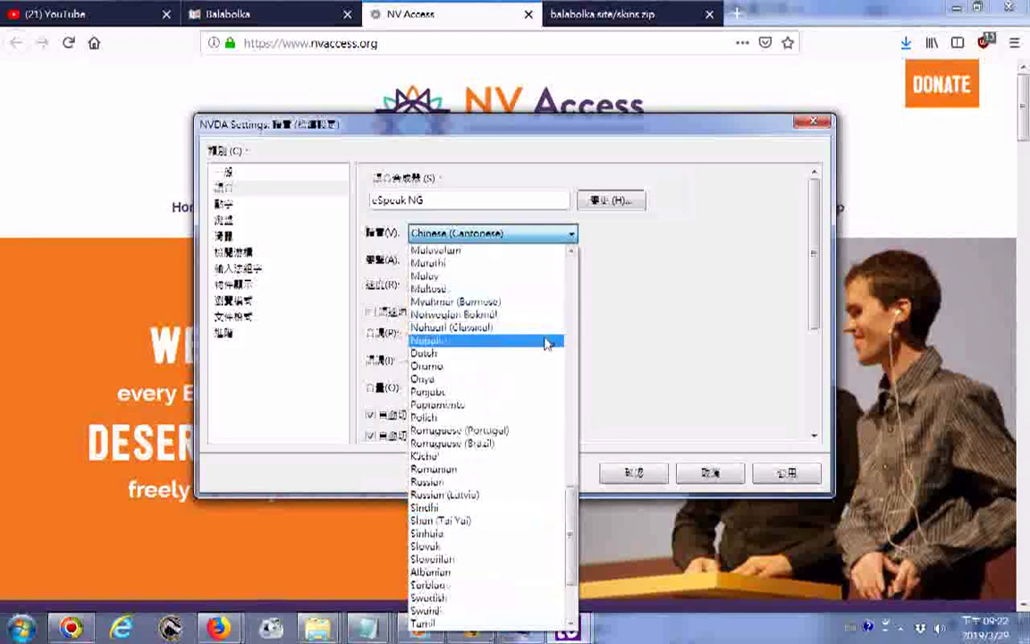
{"action": "scroll", "coordinate": [527, 340], "scroll_direction": "up", "scroll_amount": 3}
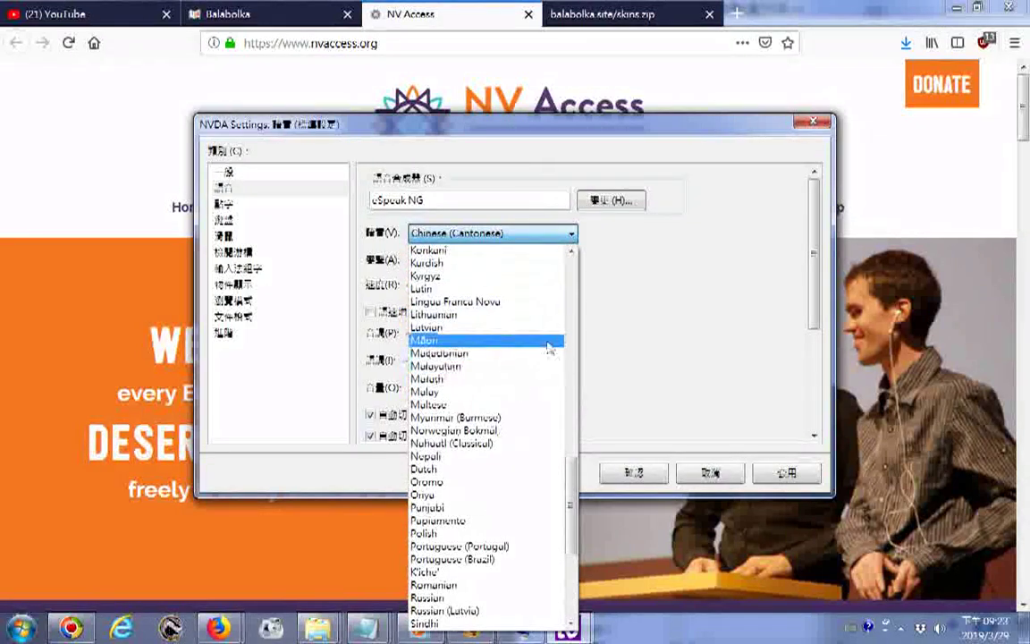
{"action": "scroll", "coordinate": [545, 294], "scroll_direction": "up", "scroll_amount": 3}
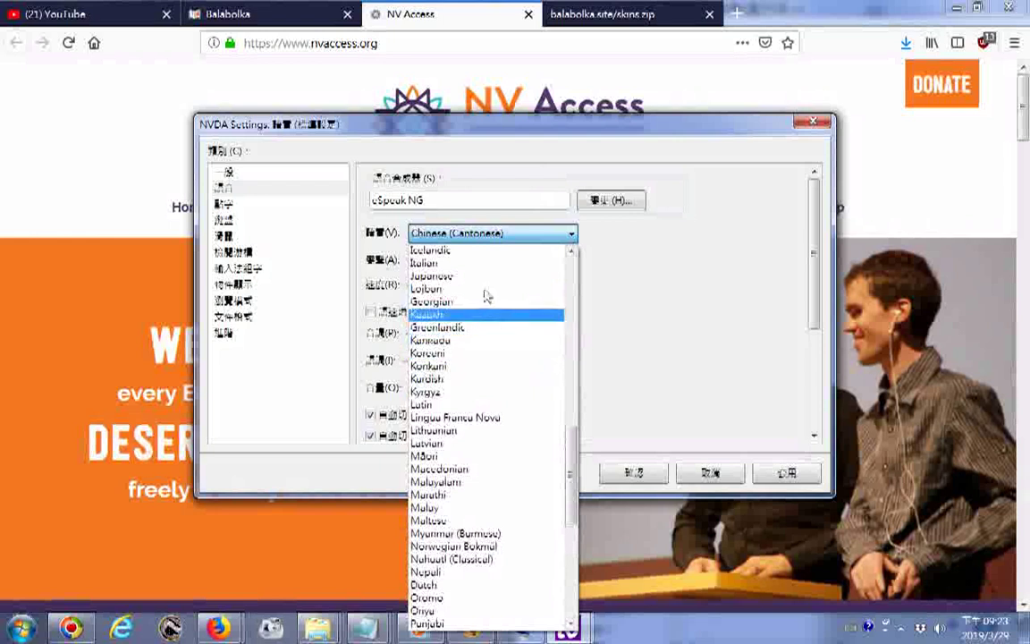
{"action": "scroll", "coordinate": [484, 266], "scroll_direction": "up", "scroll_amount": 2}
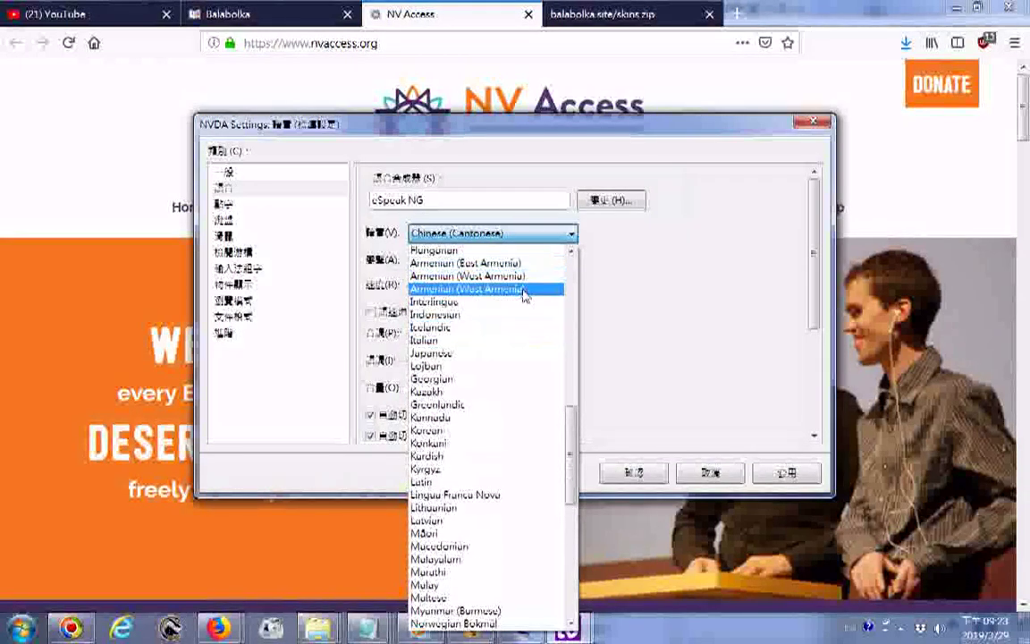
{"action": "scroll", "coordinate": [519, 285], "scroll_direction": "up", "scroll_amount": 2}
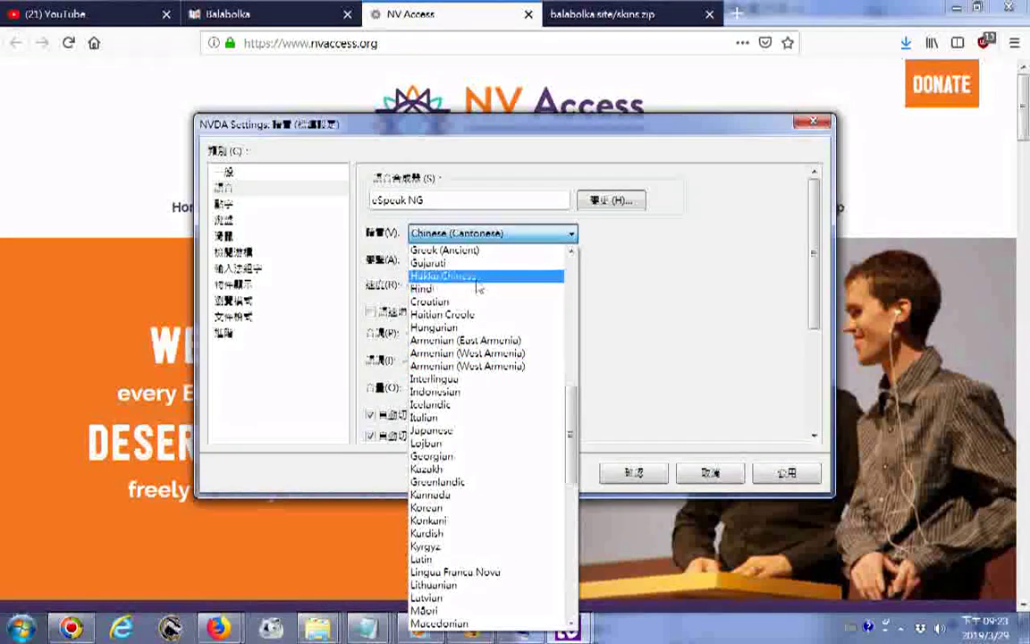
{"action": "scroll", "coordinate": [479, 286], "scroll_direction": "up", "scroll_amount": 1}
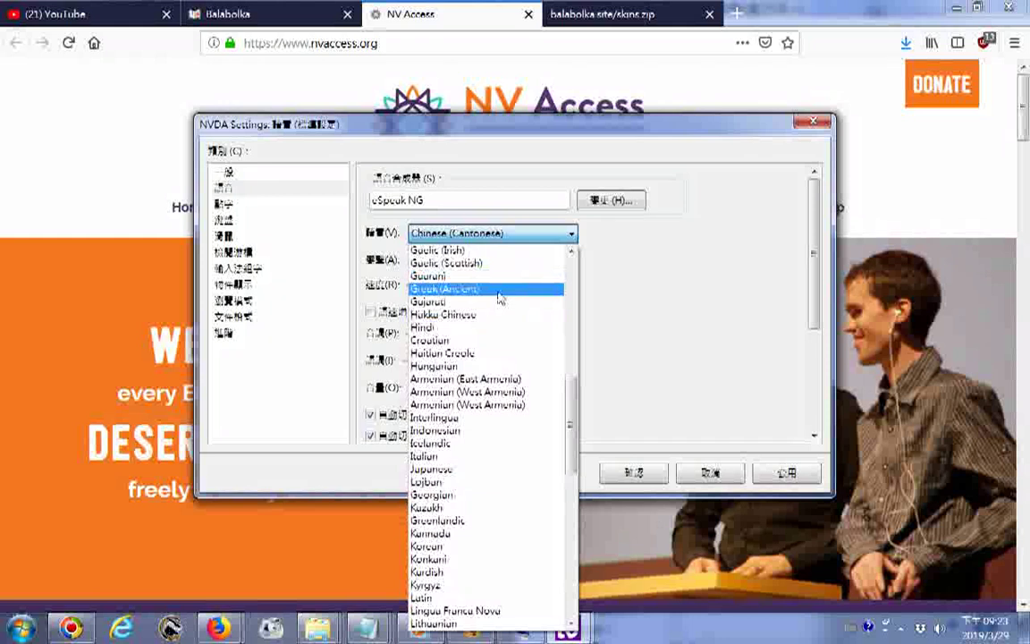
{"action": "scroll", "coordinate": [499, 300], "scroll_direction": "up", "scroll_amount": 3}
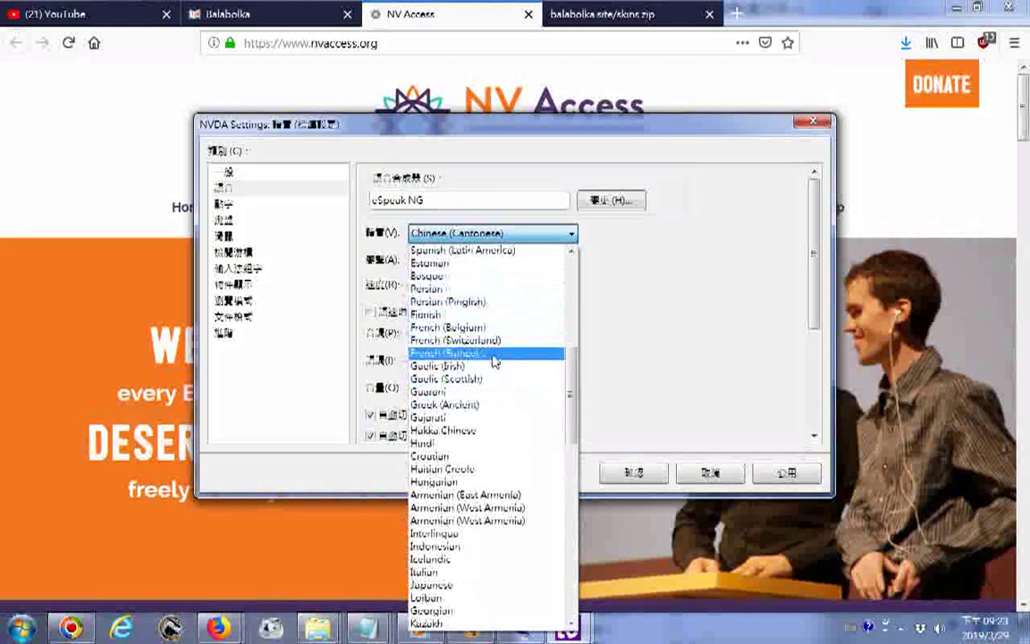
{"action": "scroll", "coordinate": [492, 353], "scroll_direction": "up", "scroll_amount": 2}
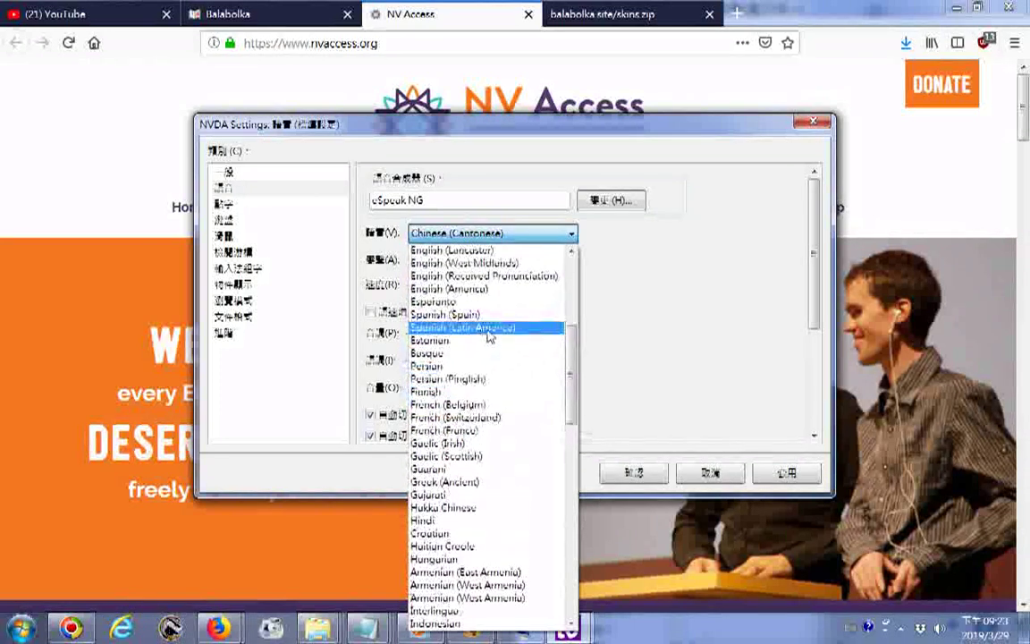
{"action": "scroll", "coordinate": [490, 335], "scroll_direction": "up", "scroll_amount": 2}
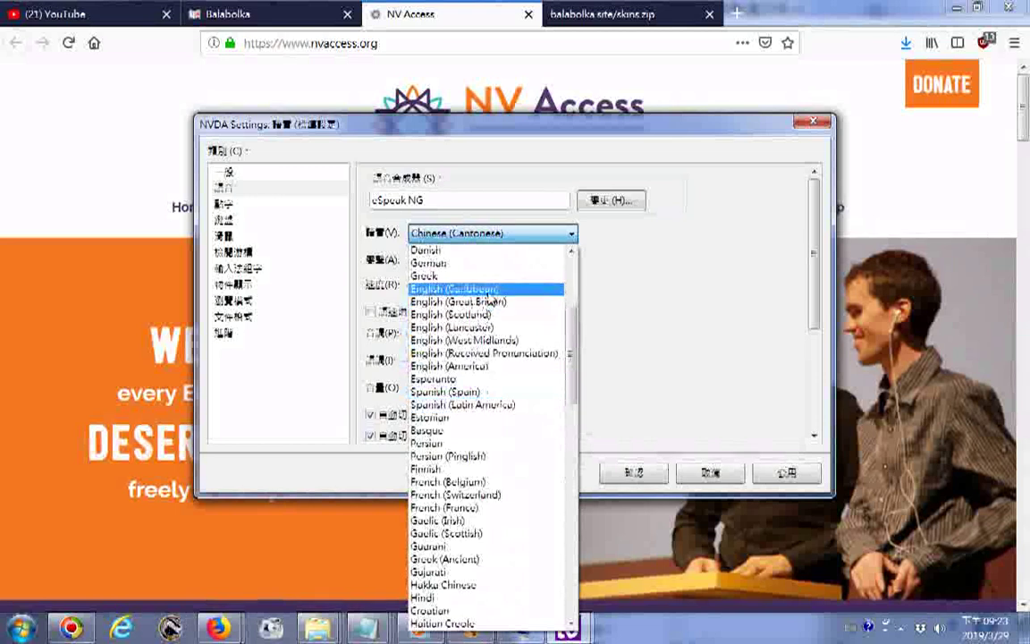
{"action": "scroll", "coordinate": [490, 301], "scroll_direction": "up", "scroll_amount": 2}
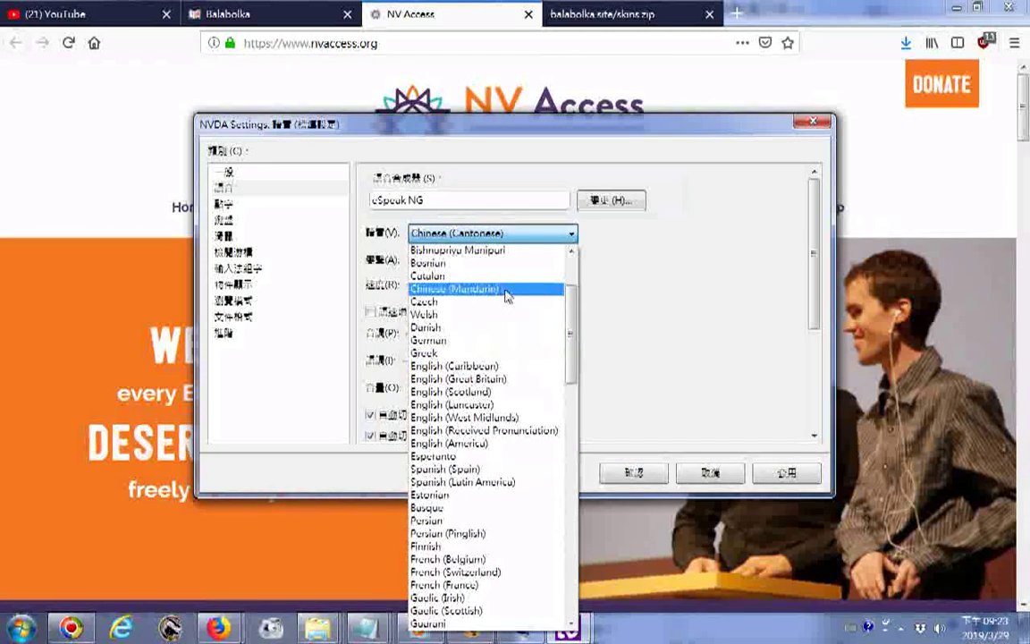
{"action": "left_click", "coordinate": [505, 296]}
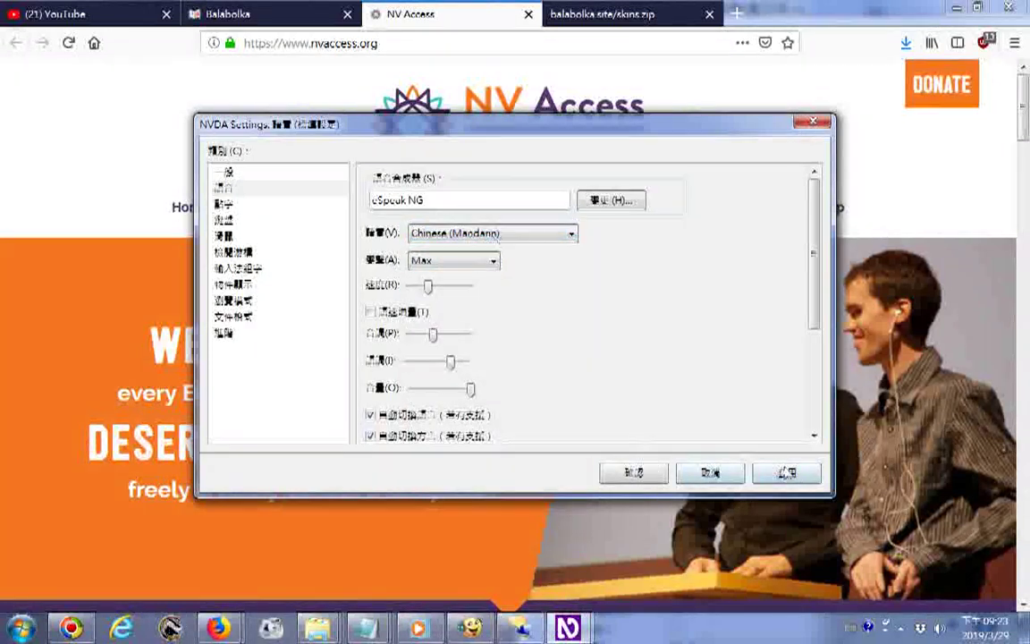
{"action": "left_click", "coordinate": [787, 474]}
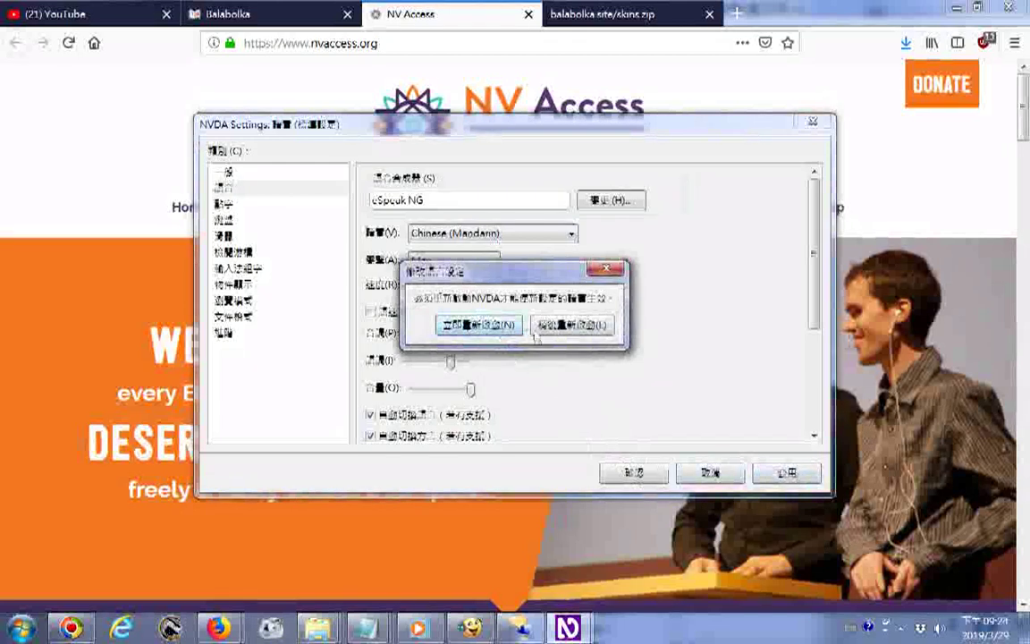
Step: Restart NVDA immediately and allow NV Access to collect usage data
{"action": "left_click", "coordinate": [570, 326]}
{"action": "left_click", "coordinate": [637, 473]}
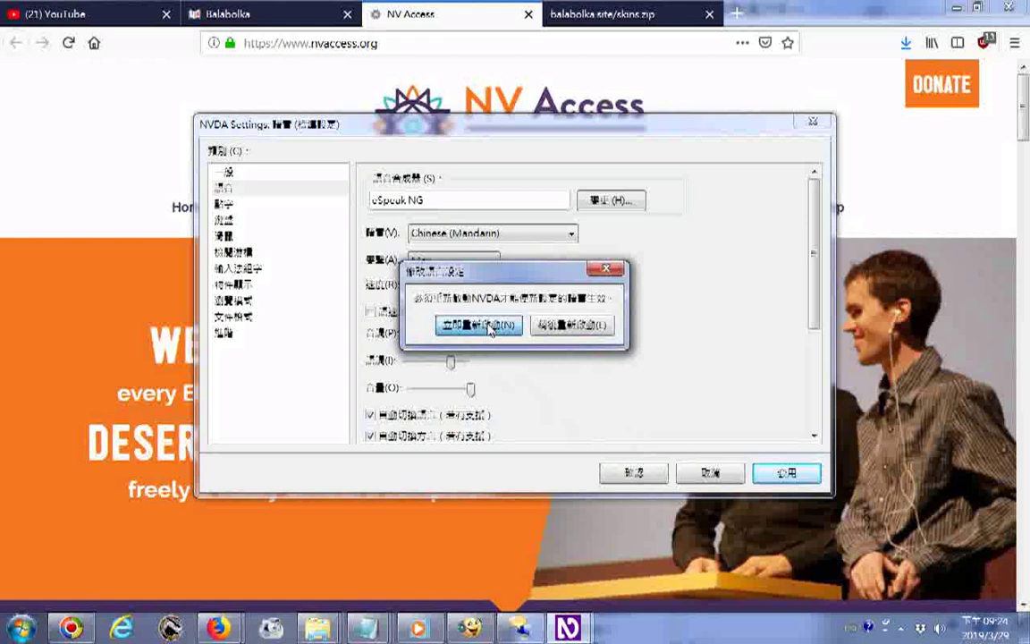
{"action": "left_click", "coordinate": [479, 325]}
{"action": "key", "text": "Return"}
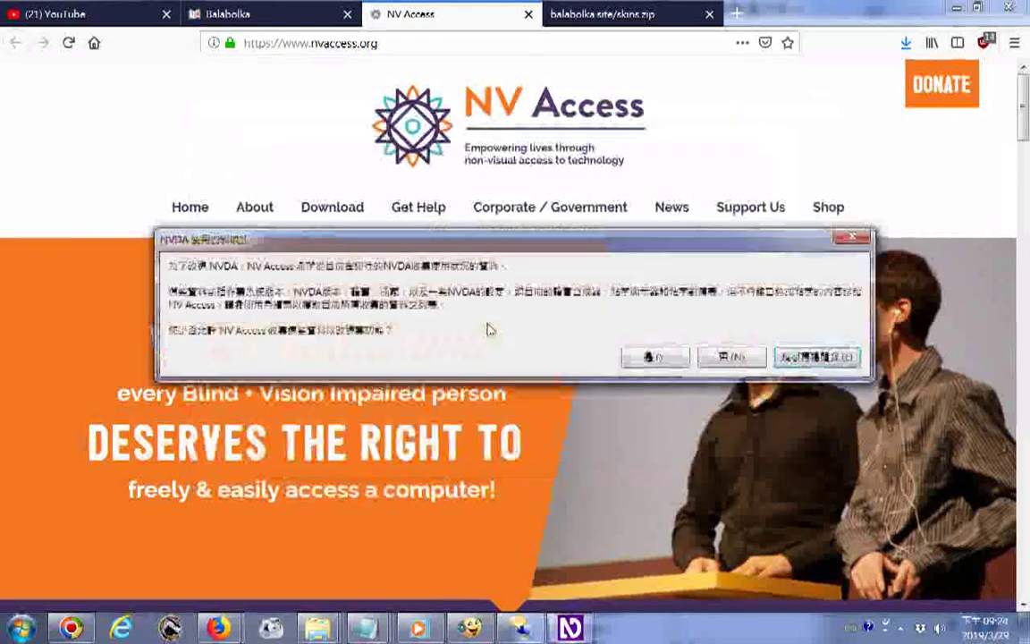
{"action": "left_click", "coordinate": [653, 358]}
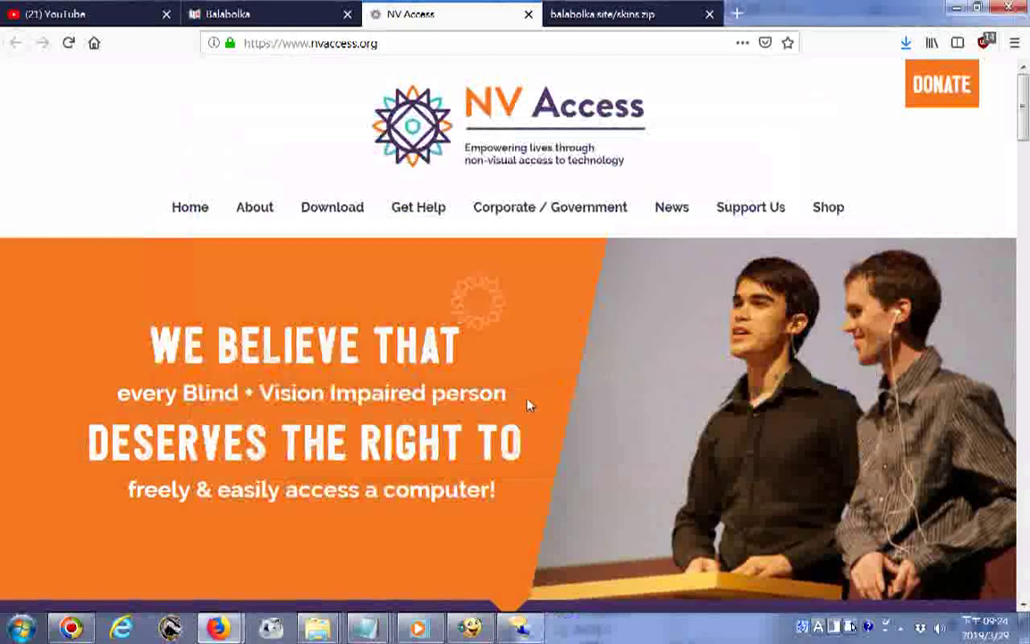
{"action": "scroll", "coordinate": [469, 448], "scroll_direction": "down", "scroll_amount": 5}
{"action": "scroll", "coordinate": [469, 450], "scroll_direction": "down", "scroll_amount": 6}
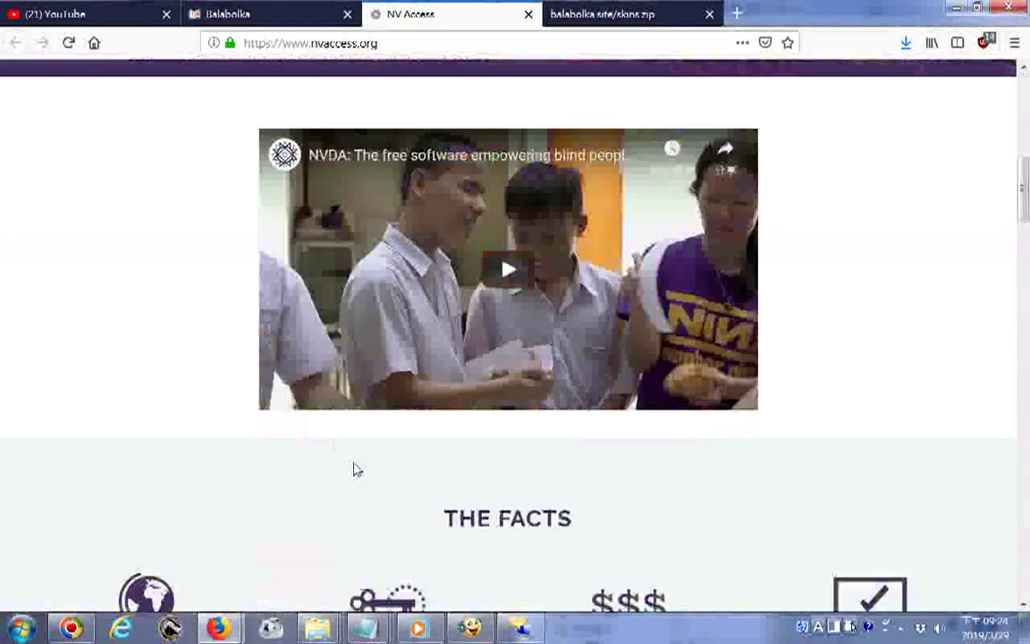
{"action": "scroll", "coordinate": [536, 430], "scroll_direction": "down", "scroll_amount": 3}
{"action": "scroll", "coordinate": [592, 405], "scroll_direction": "down", "scroll_amount": 1}
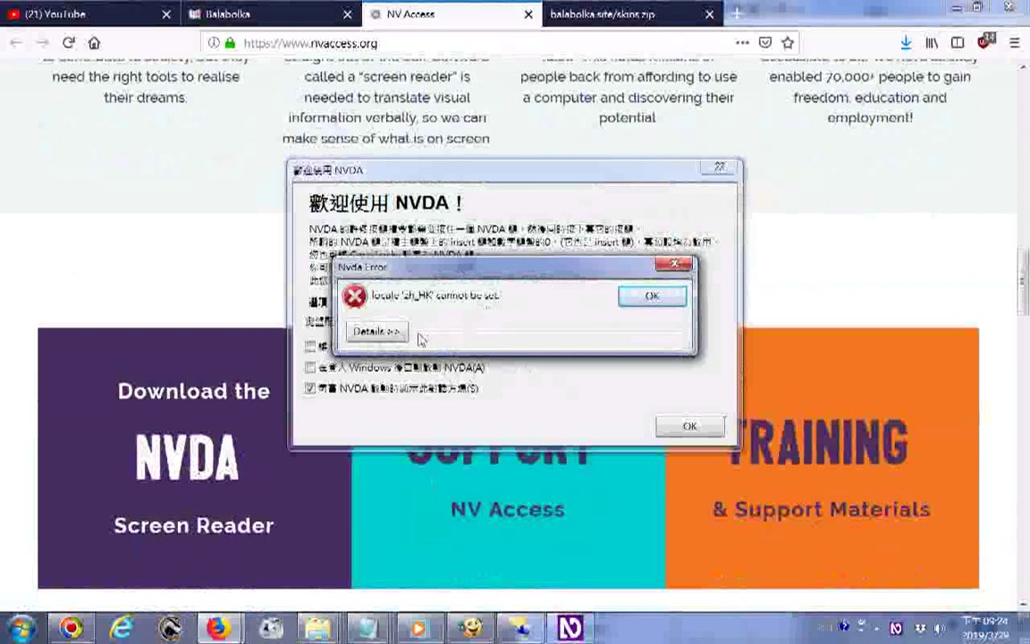
Step: Dismiss the NVDA locale error and reopen the NVDA settings at the speech category (語音)
{"action": "left_click", "coordinate": [651, 298]}
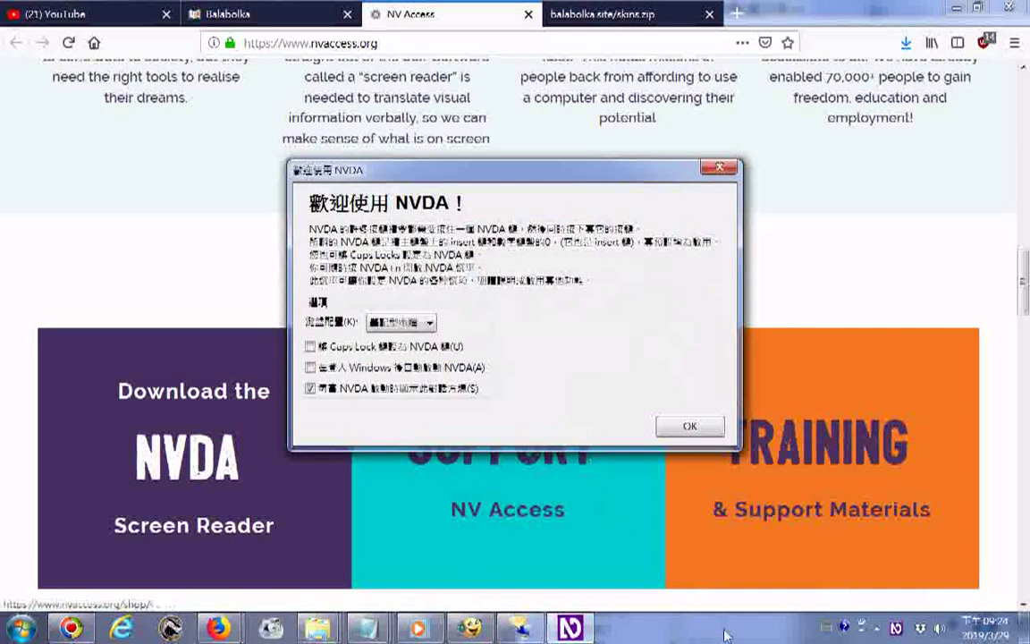
{"action": "left_click", "coordinate": [878, 627]}
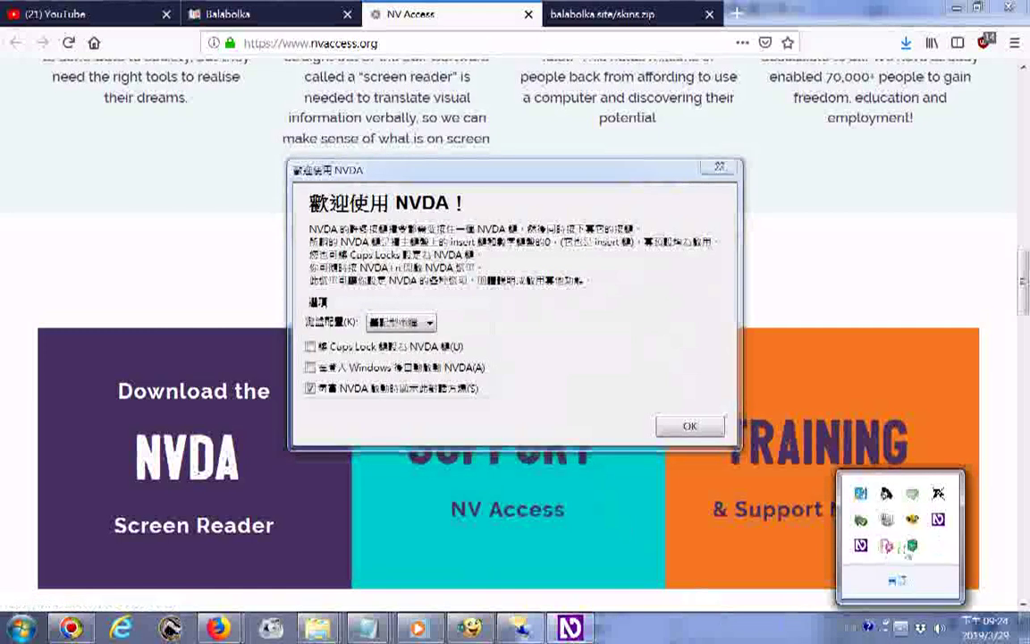
{"action": "right_click", "coordinate": [861, 547]}
{"action": "key", "text": "Escape"}
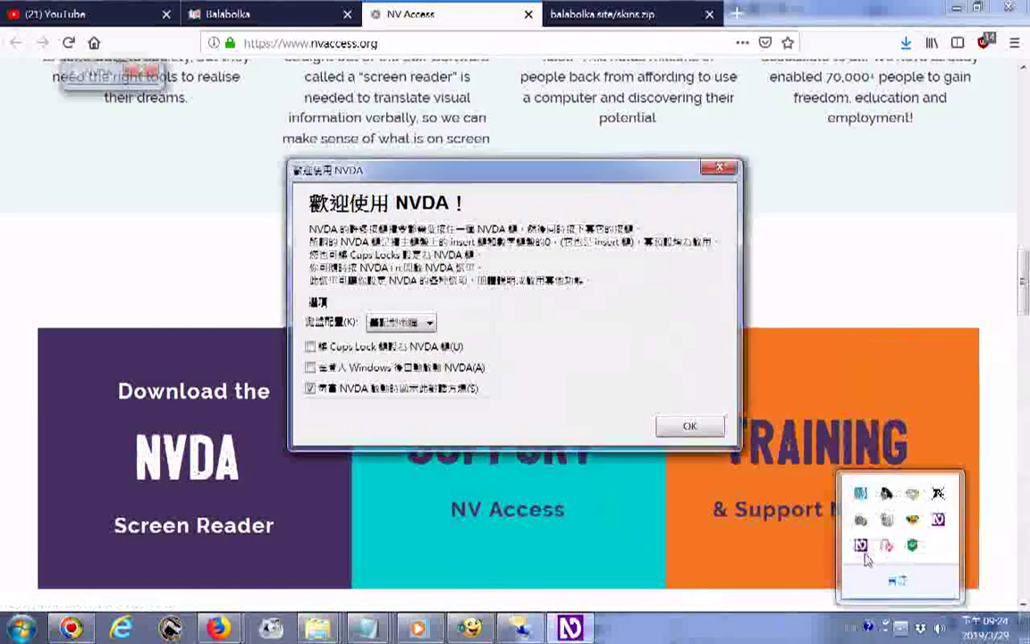
{"action": "right_click", "coordinate": [861, 547]}
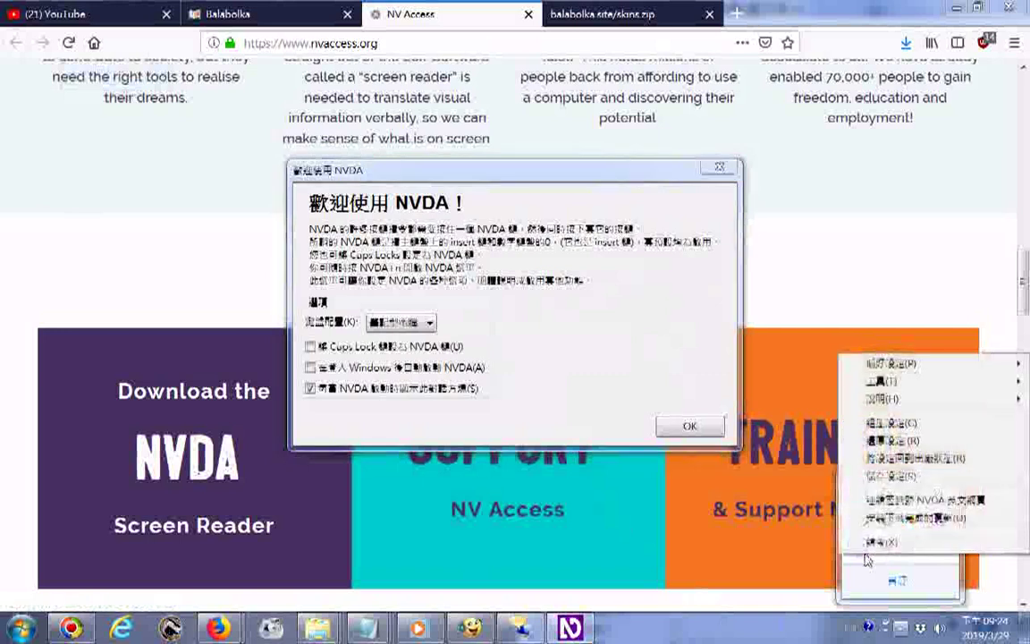
{"action": "mouse_move", "coordinate": [871, 363]}
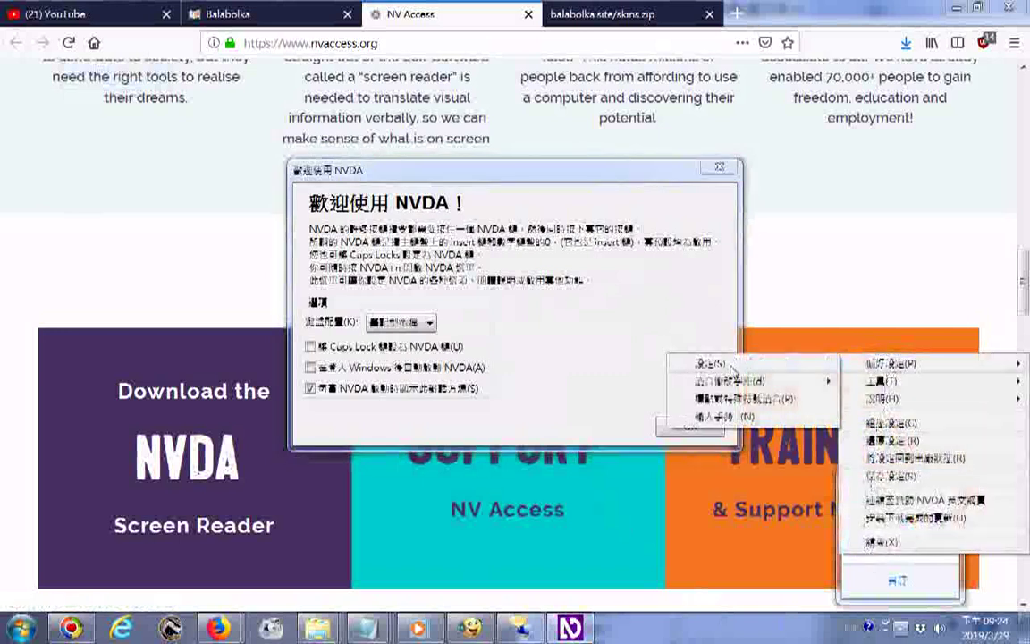
{"action": "left_click", "coordinate": [740, 364]}
{"action": "left_click", "coordinate": [238, 189]}
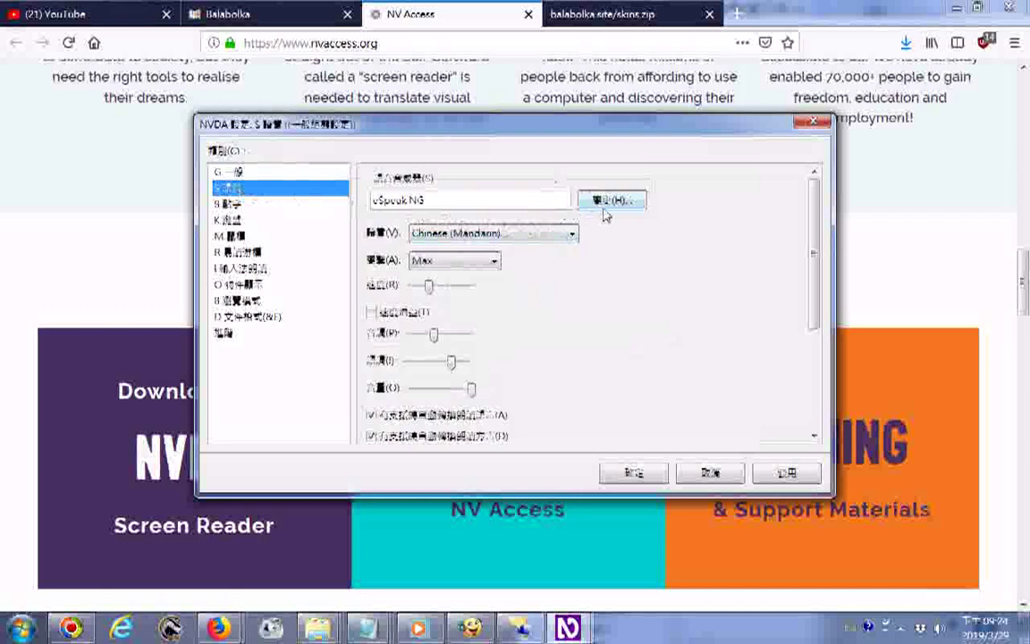
Step: Change the speech synthesizer to Microsoft Speech API version 5 and show its available voices
{"action": "left_click", "coordinate": [564, 235]}
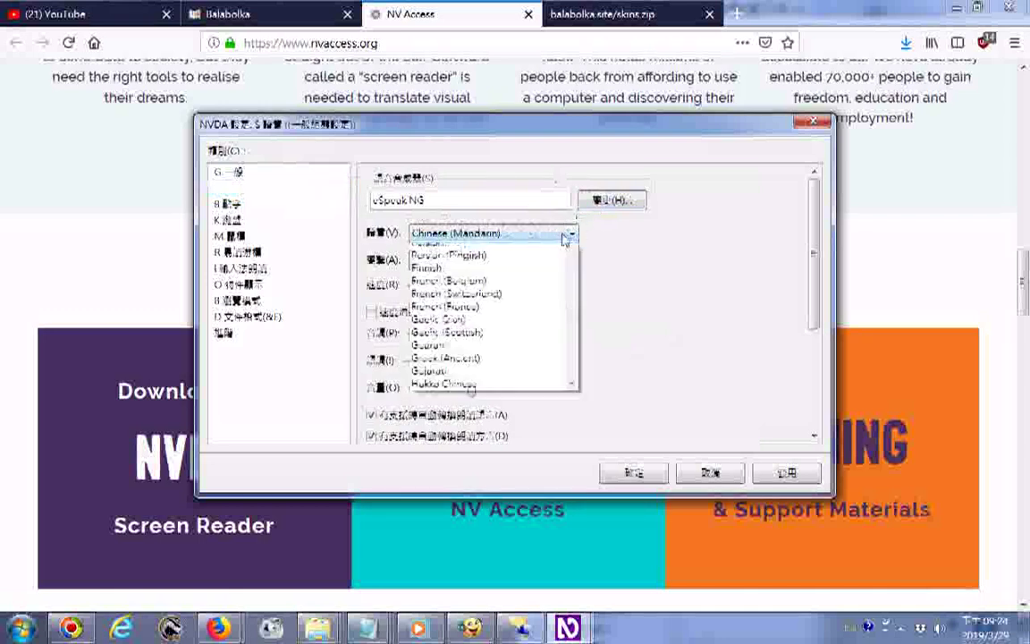
{"action": "left_click", "coordinate": [565, 234]}
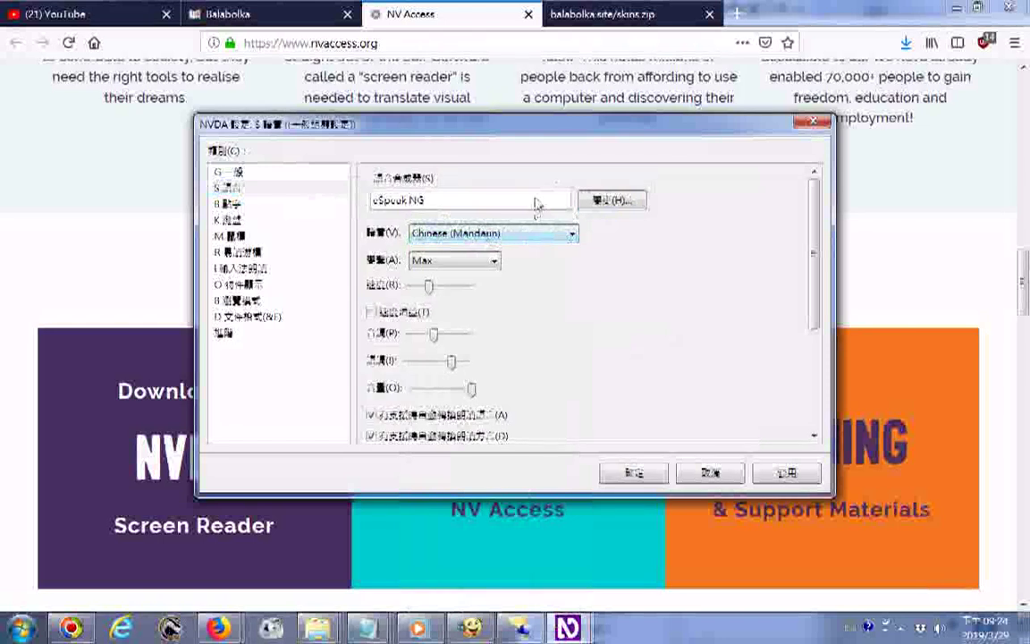
{"action": "left_click", "coordinate": [592, 199]}
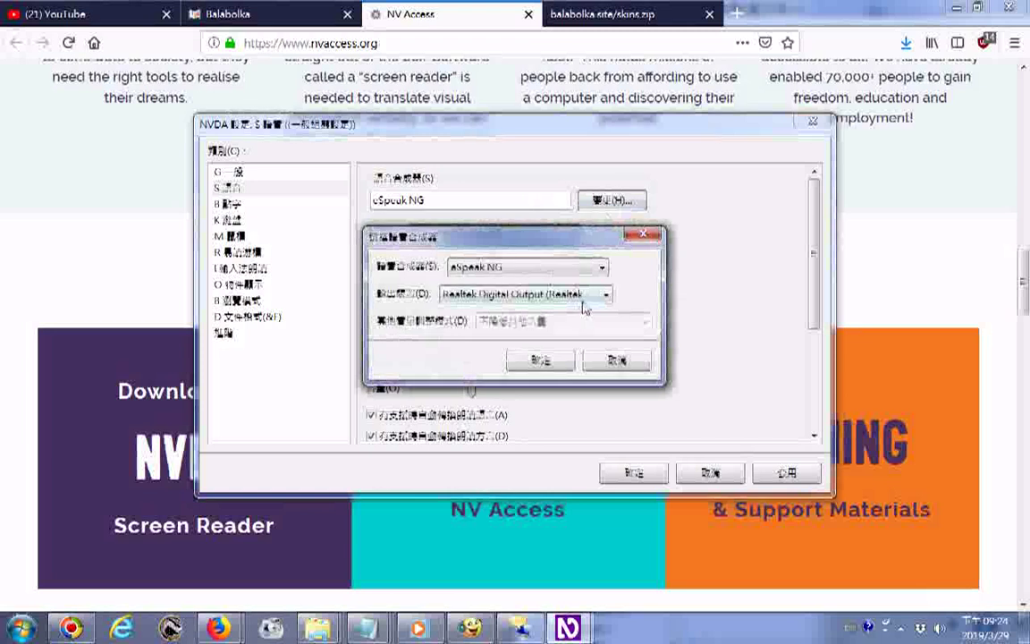
{"action": "left_click", "coordinate": [598, 267]}
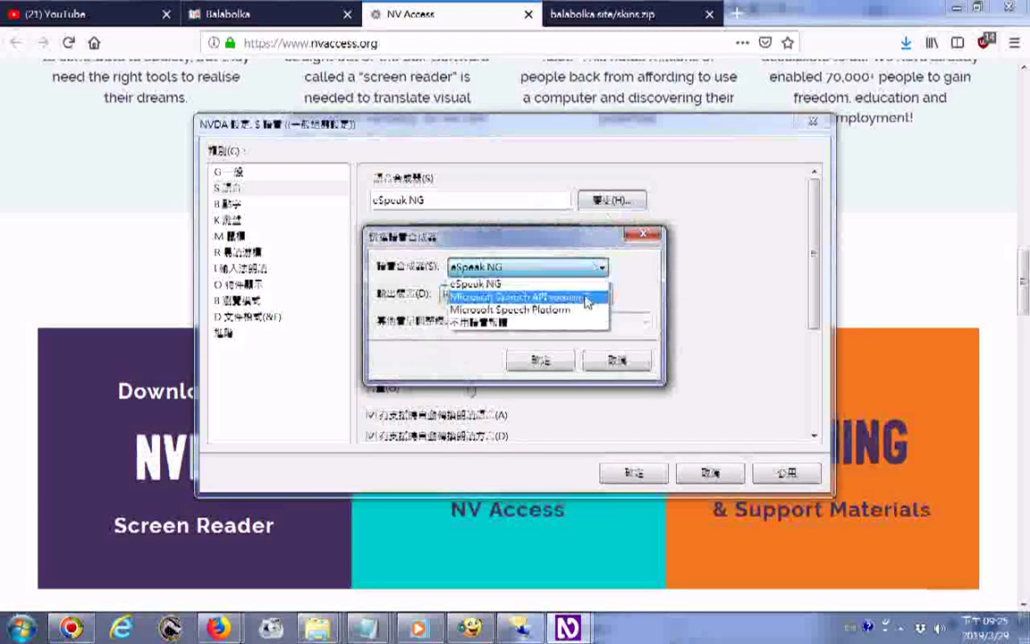
{"action": "left_click", "coordinate": [587, 297]}
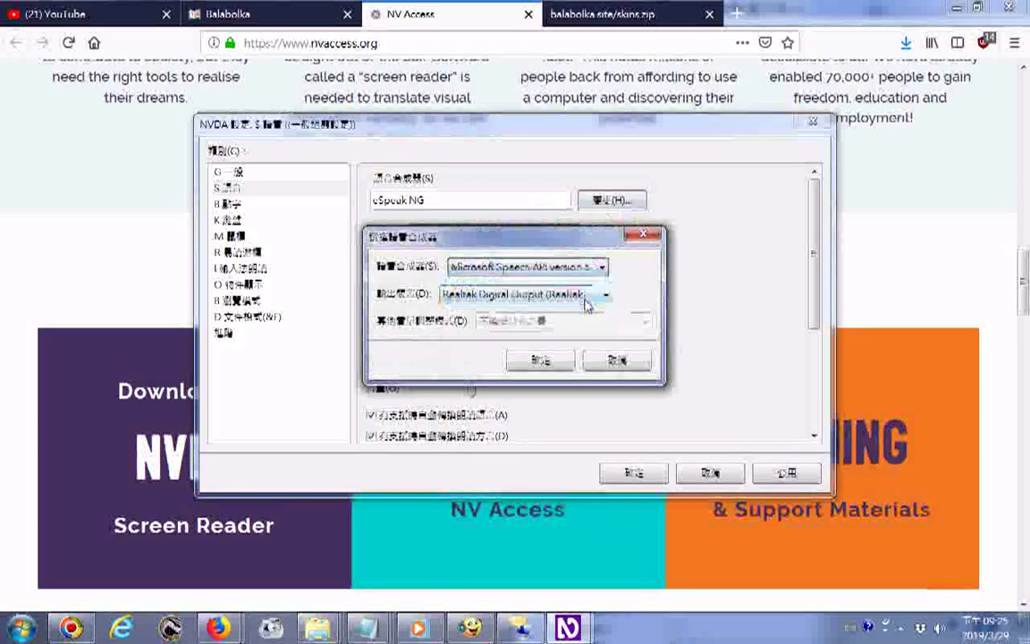
{"action": "left_click", "coordinate": [540, 361]}
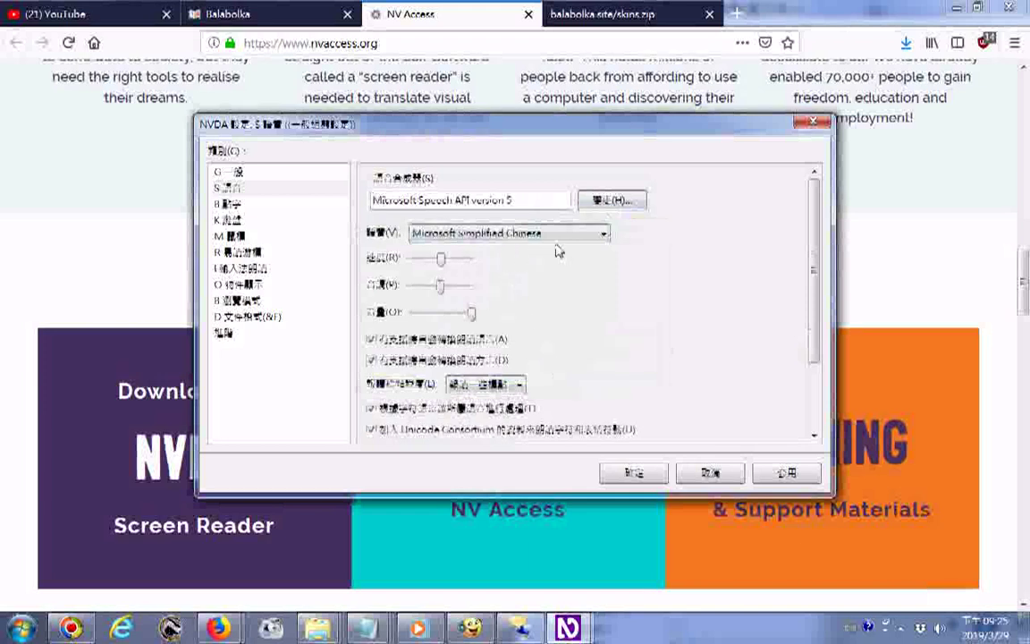
{"action": "left_click", "coordinate": [602, 235]}
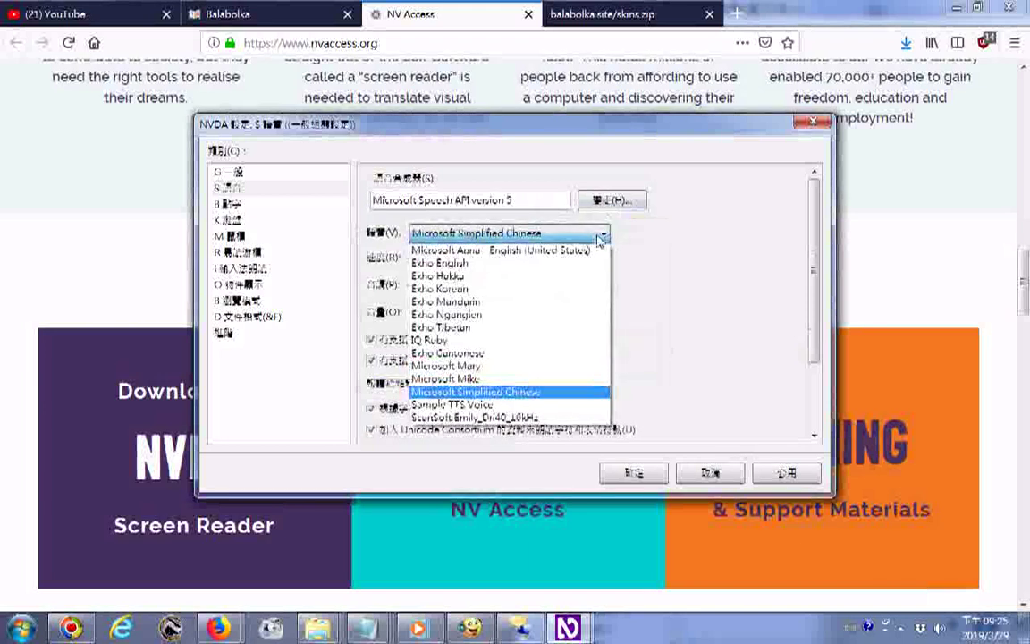